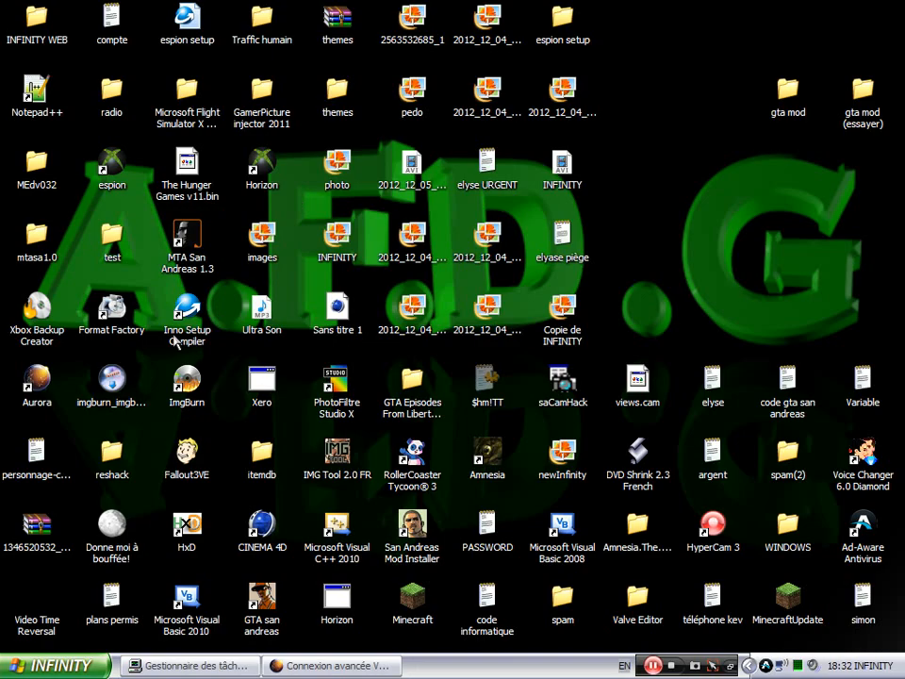
- Launch Inno Setup Compiler from its desktop shortcut
click(188, 325)
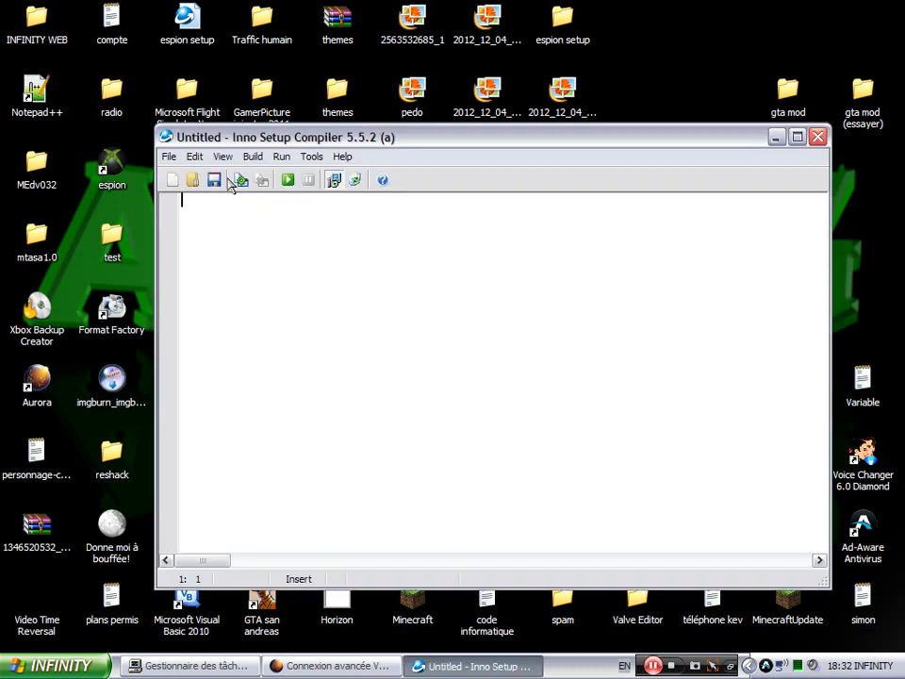
- Start a new script with the Script Wizard and advance to the Application Information page
click(169, 158)
click(223, 134)
click(171, 182)
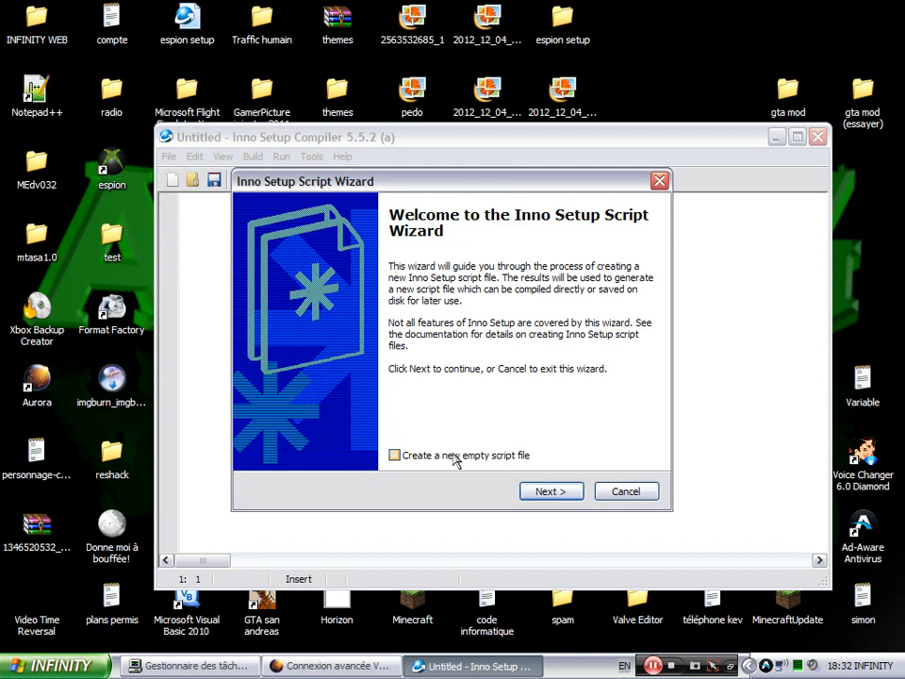
click(547, 492)
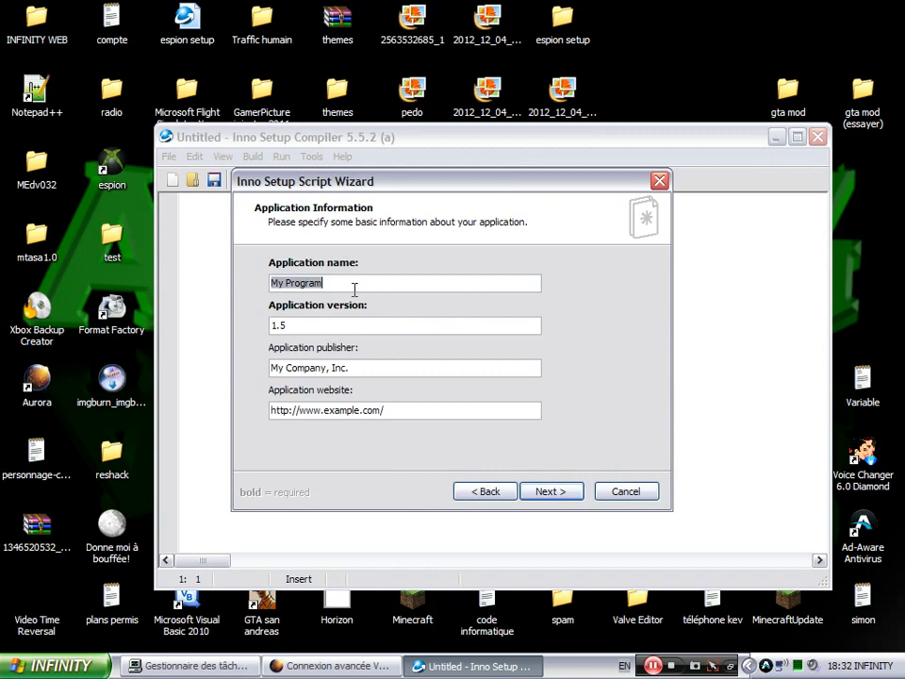
- Enter application name espion, version 2.0 and publisher INFINITY, Inc
key(BackSpace)
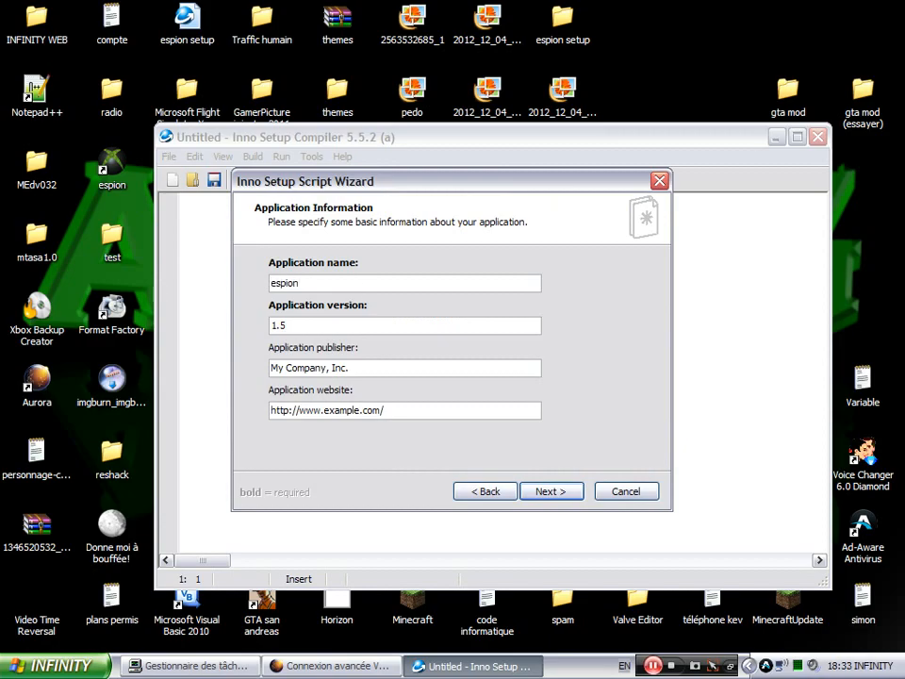
click(379, 324)
drag(325, 368, 260, 366)
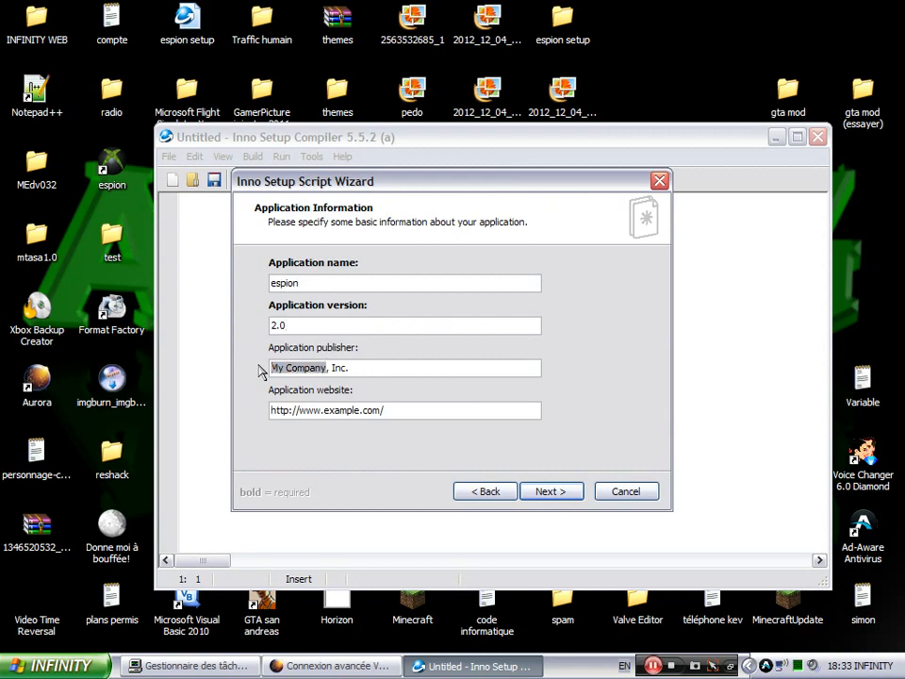
text(INFINITY)
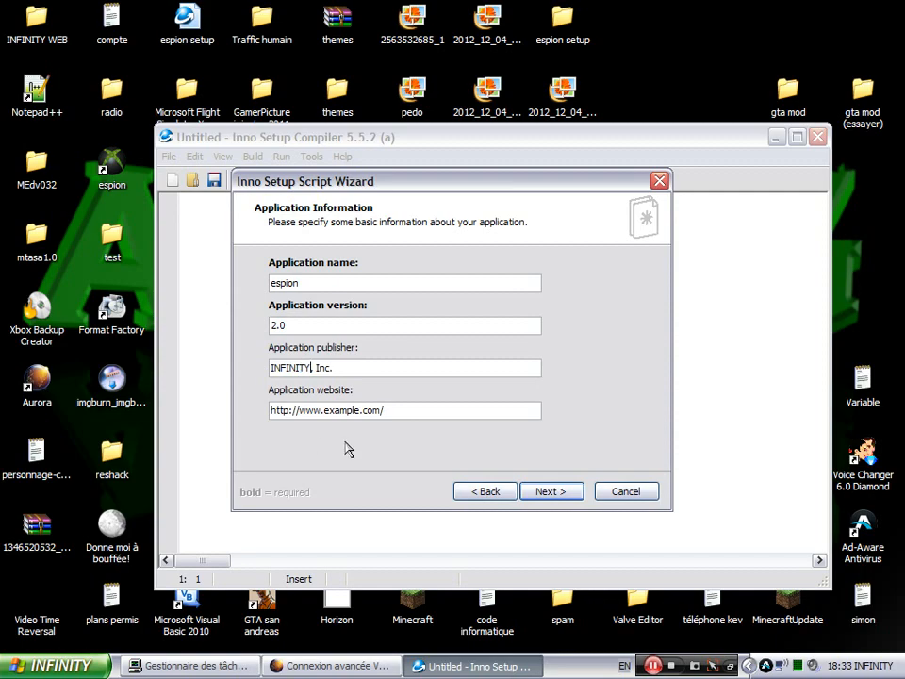
- On the Application Folder page, set the destination base folder to (Custom), then open the Start menu
click(572, 491)
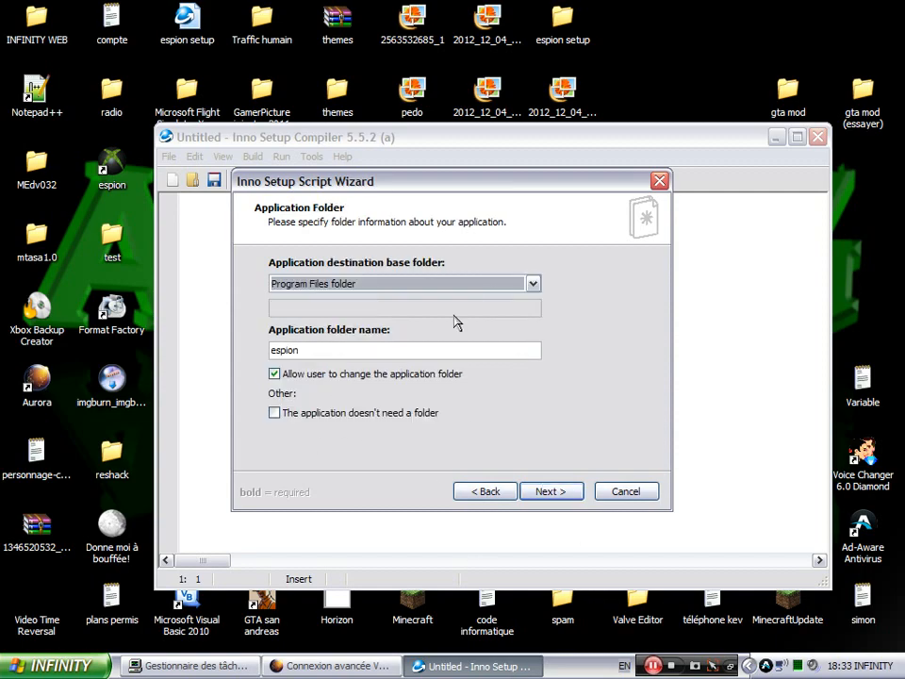
click(531, 285)
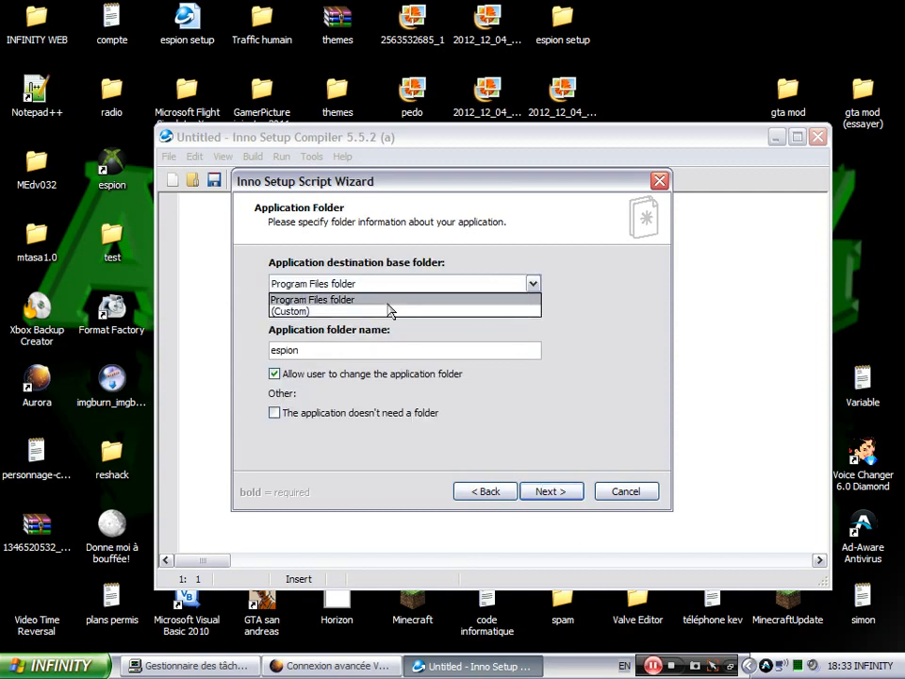
click(312, 311)
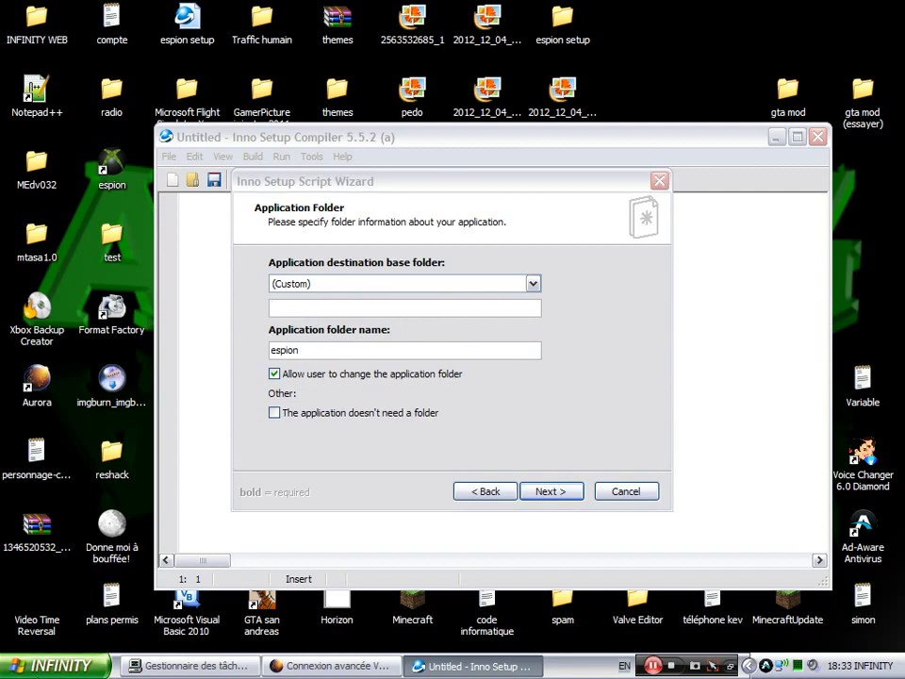
click(52, 665)
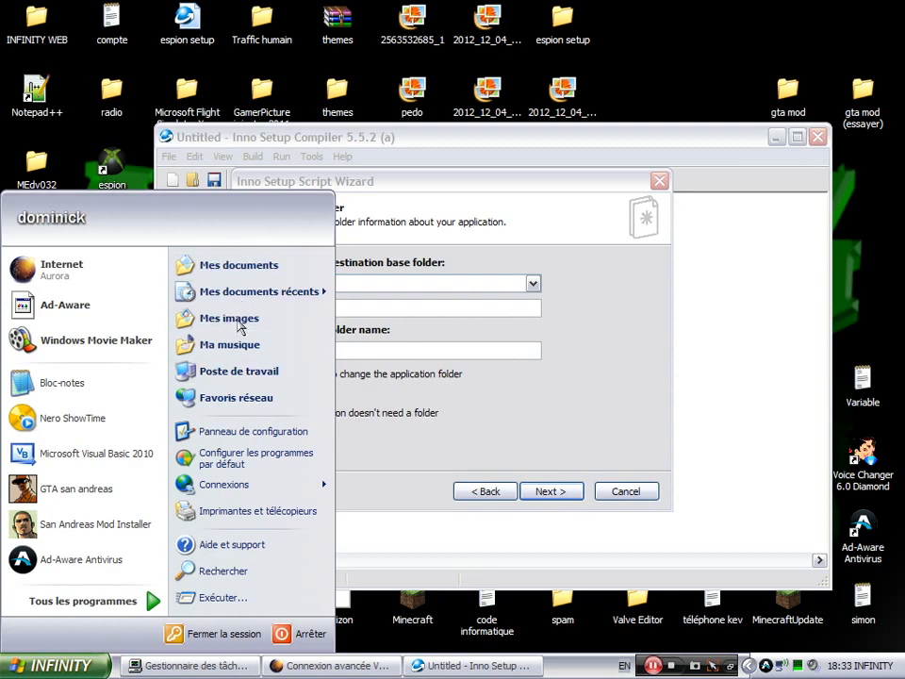
- In My Computer, browse to C:\Program Files\3519\vb.net\2.0\espion(2.0)
click(255, 377)
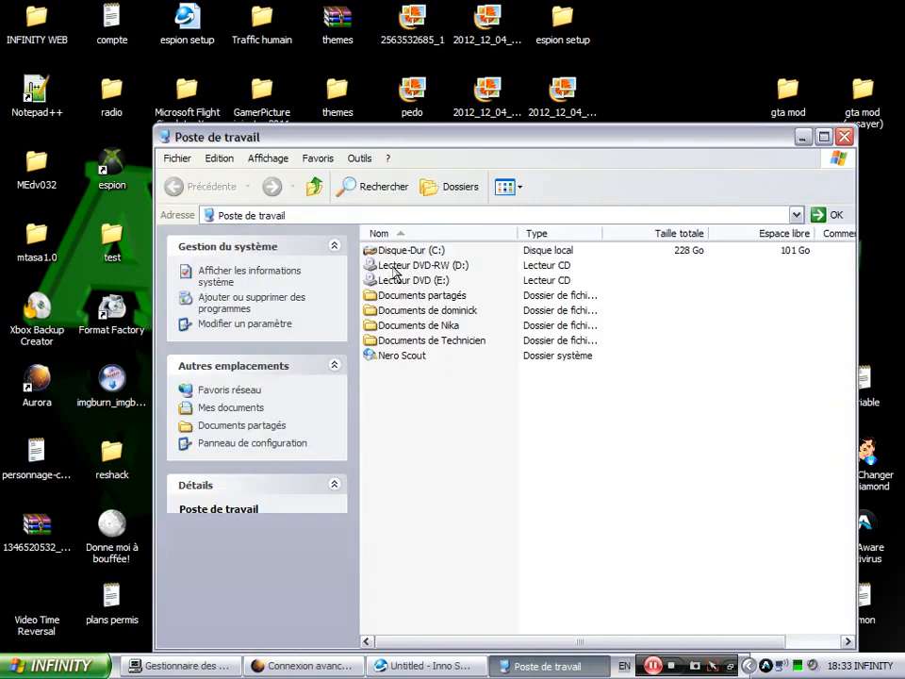
click(396, 251)
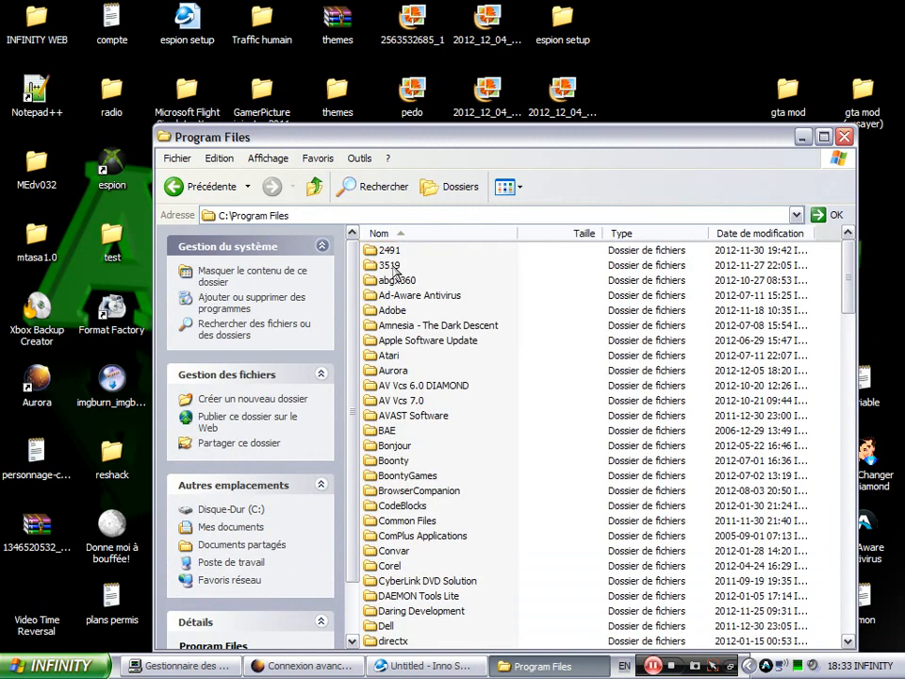
double_click(389, 266)
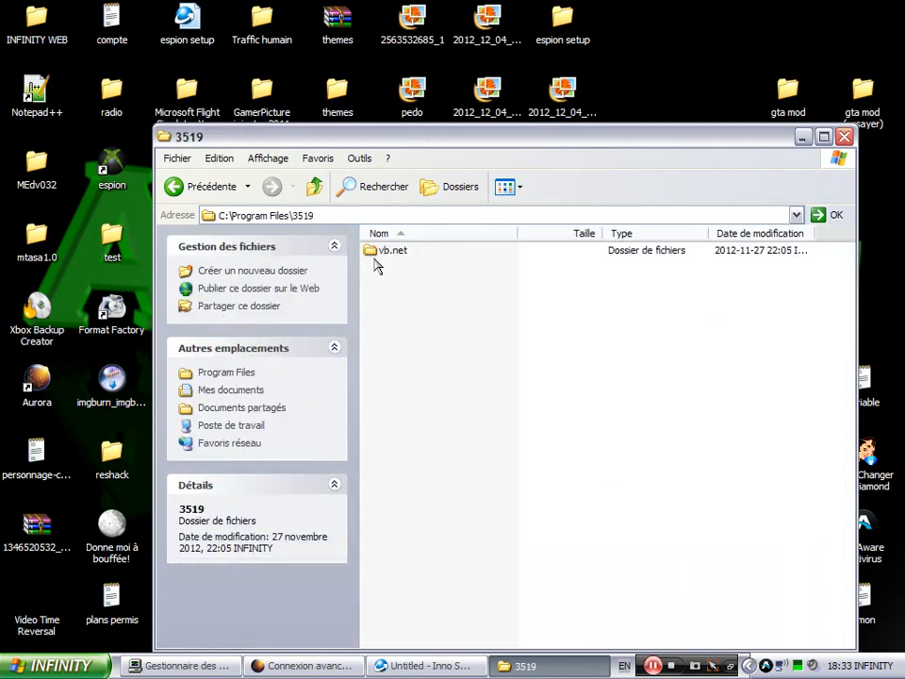
double_click(397, 255)
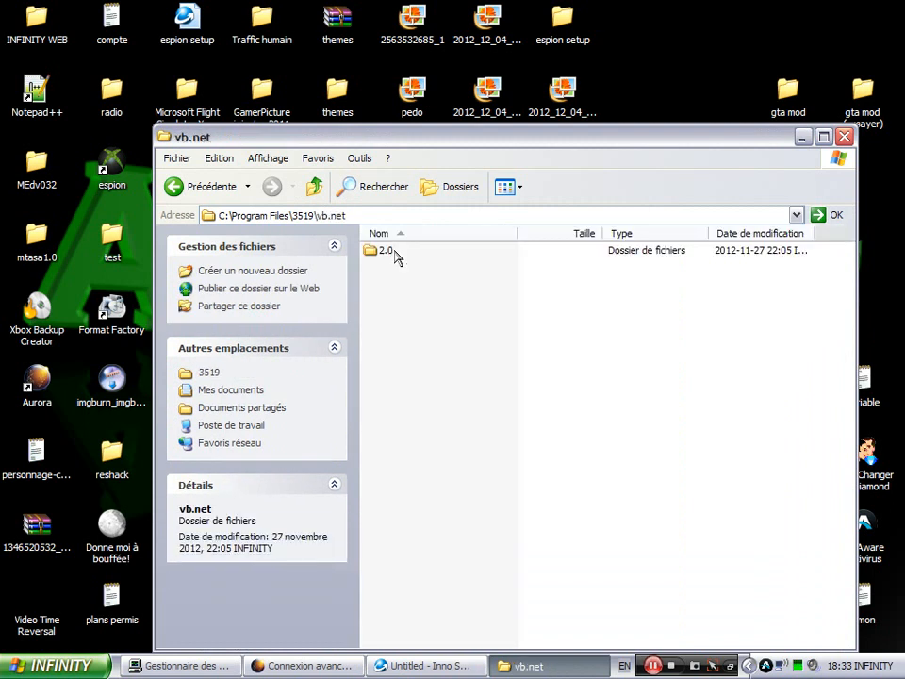
double_click(393, 251)
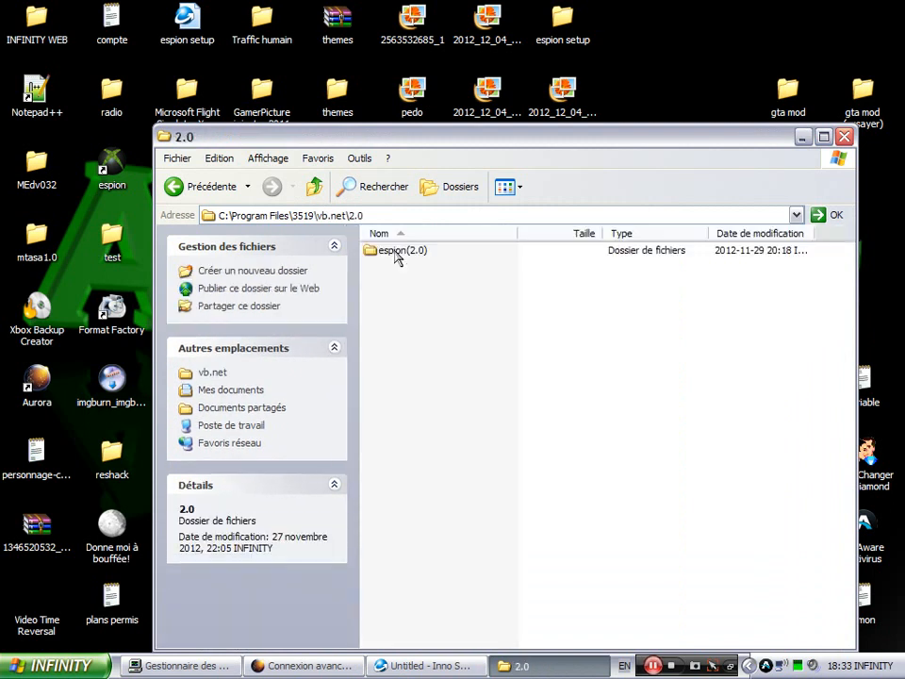
double_click(392, 250)
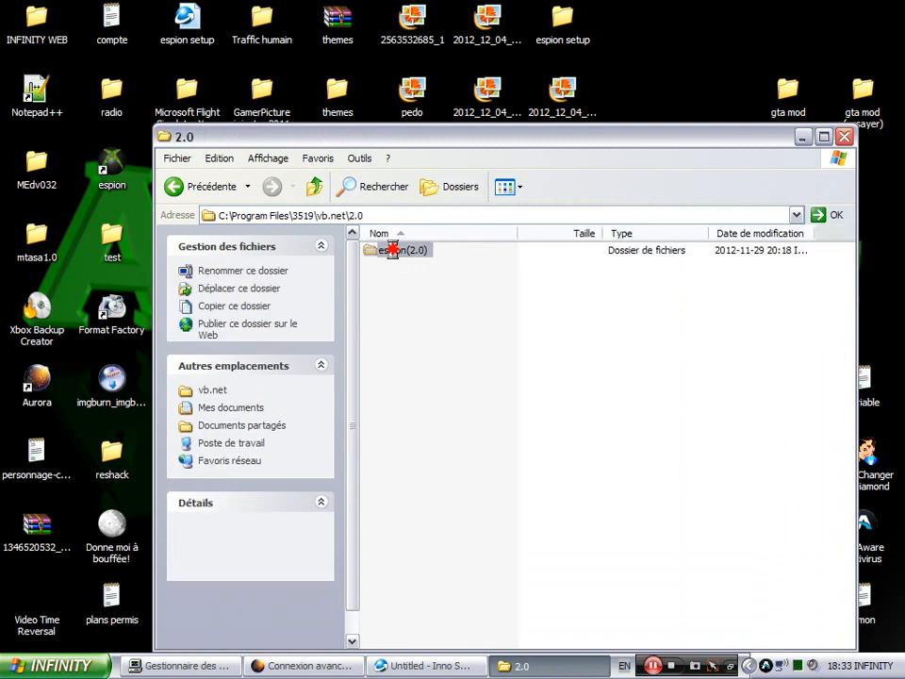
- Copy that folder's full path from the address bar and return to the wizard
click(453, 215)
key(ctrl+c)
right_click(457, 217)
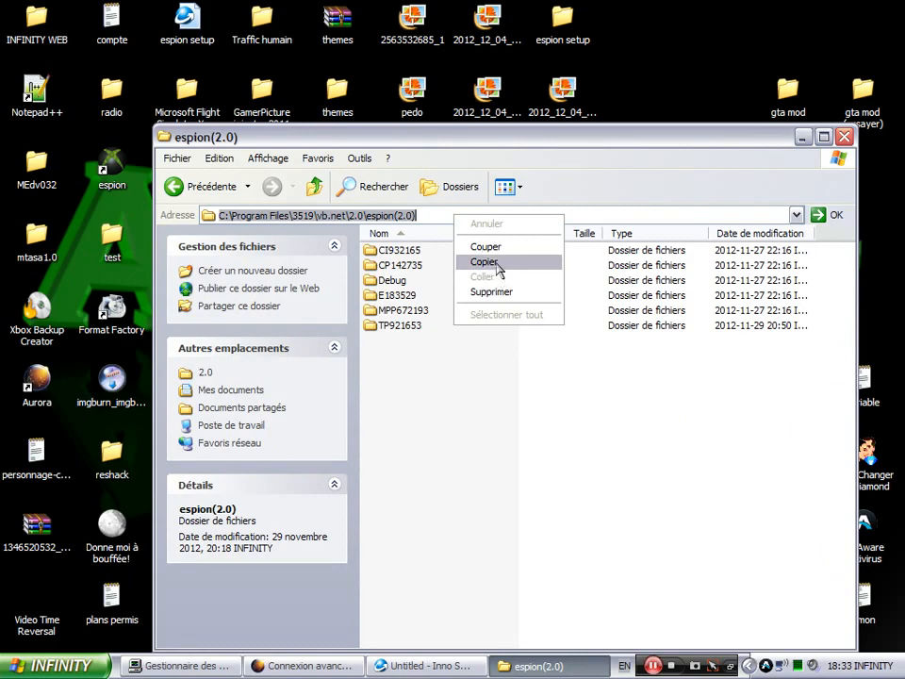
click(496, 260)
drag(497, 140, 471, 472)
click(350, 307)
- Paste the espion(2.0) path as the custom destination, name the folder Debug, and continue
right_click(350, 308)
click(378, 373)
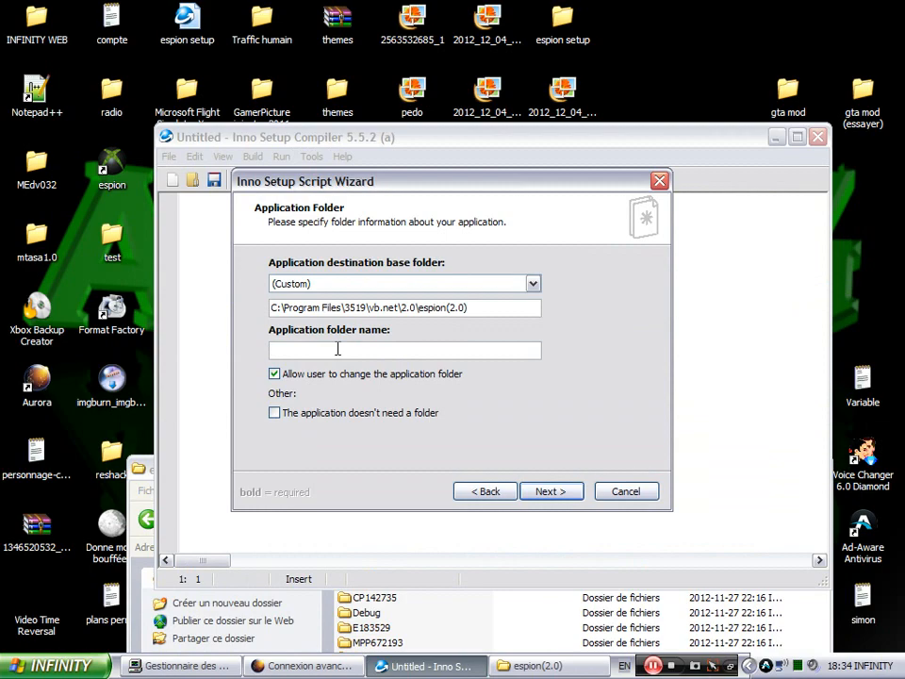
text(Debug)
click(568, 493)
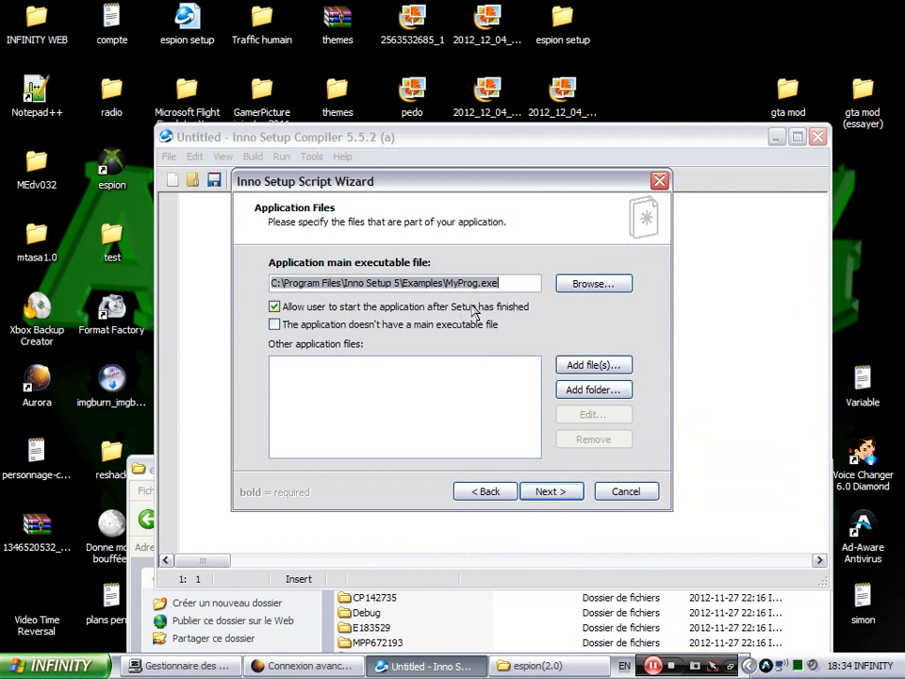
- Browse for the main executable, going to Mes documents\Visual Studio 2010\Projects\espion (2.0)
click(613, 283)
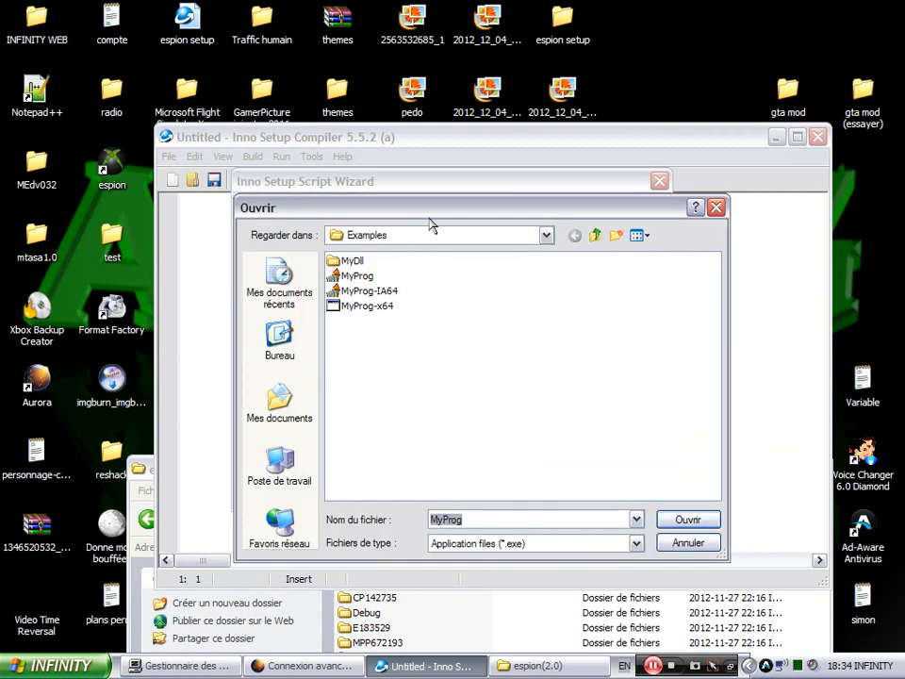
click(278, 403)
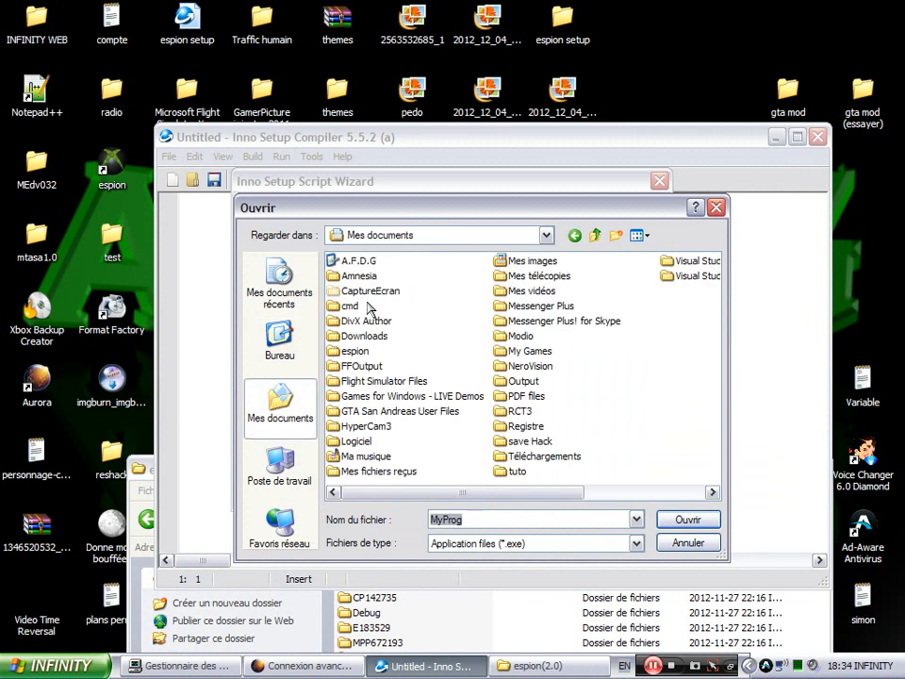
click(683, 280)
double_click(682, 279)
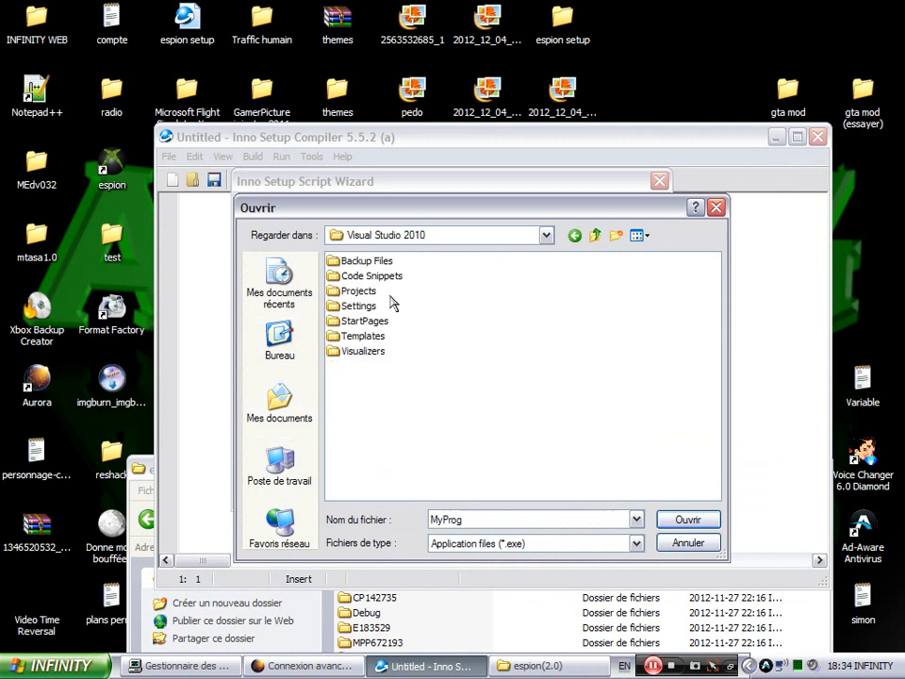
double_click(360, 290)
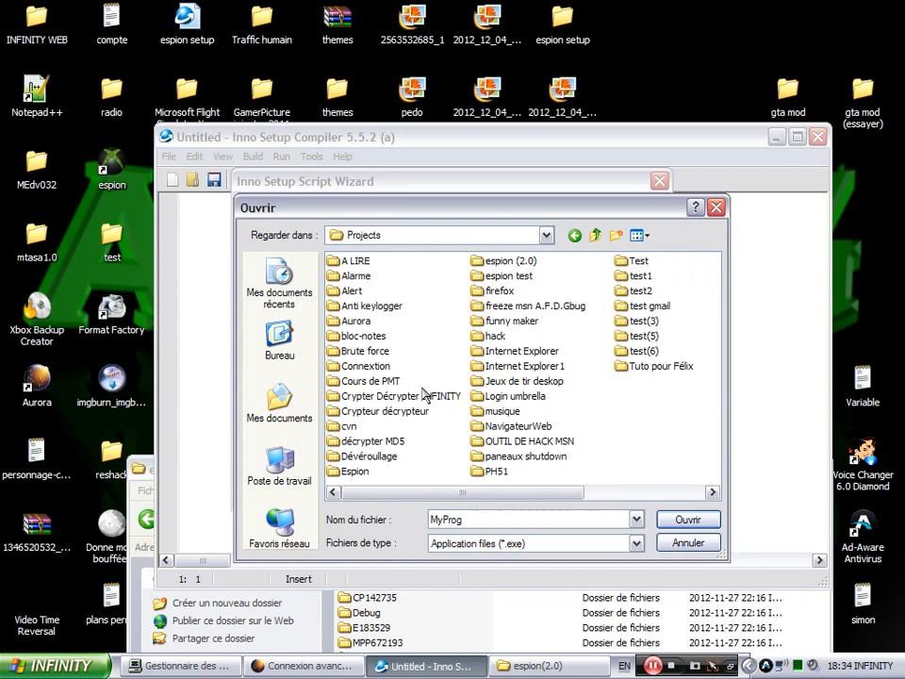
double_click(505, 261)
double_click(382, 264)
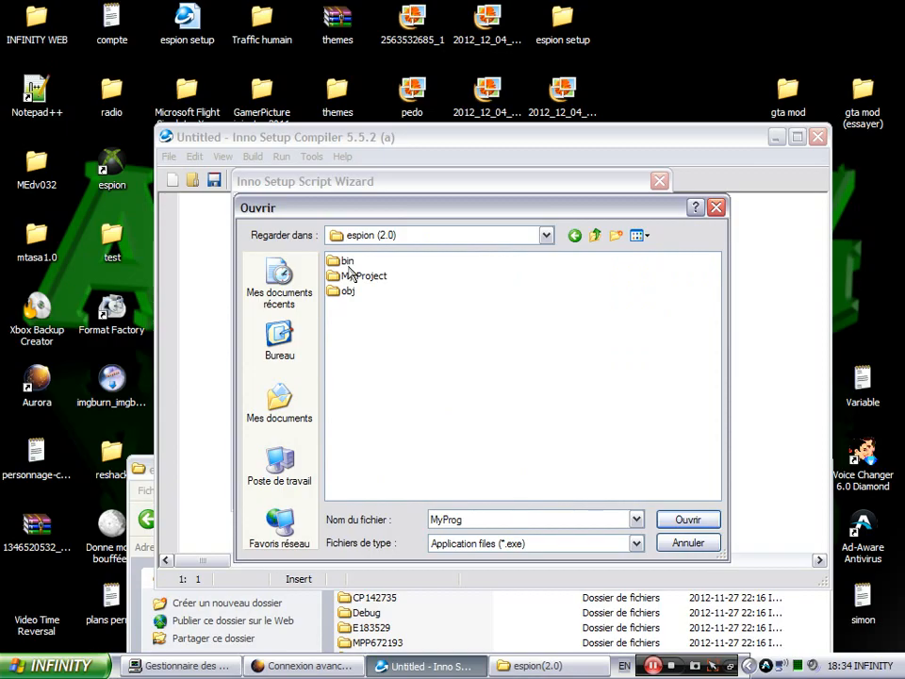
- Choose smss from bin\Debug as the main executable, then begin adding other files
double_click(346, 263)
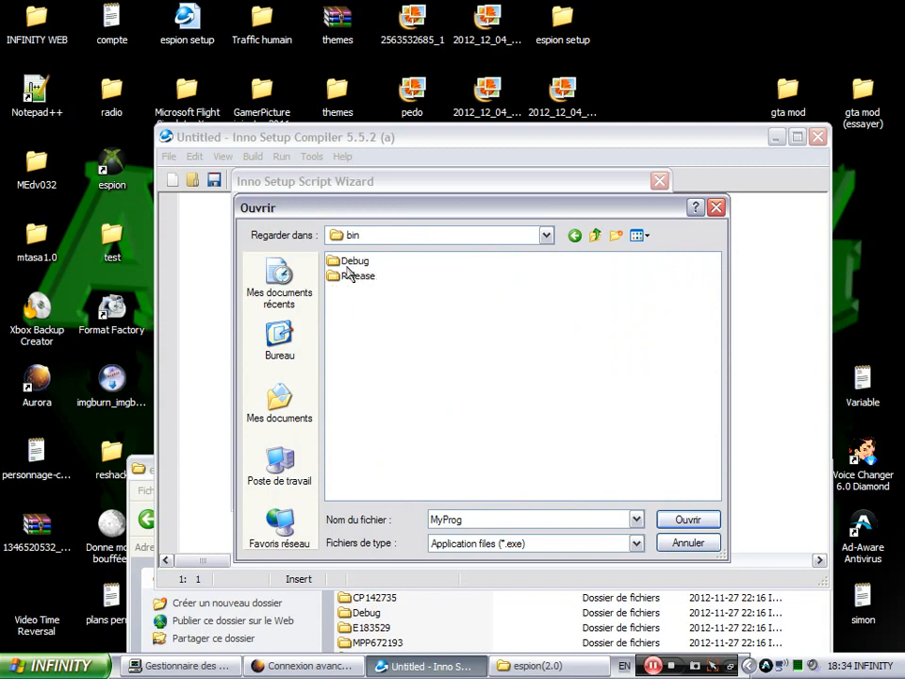
double_click(346, 261)
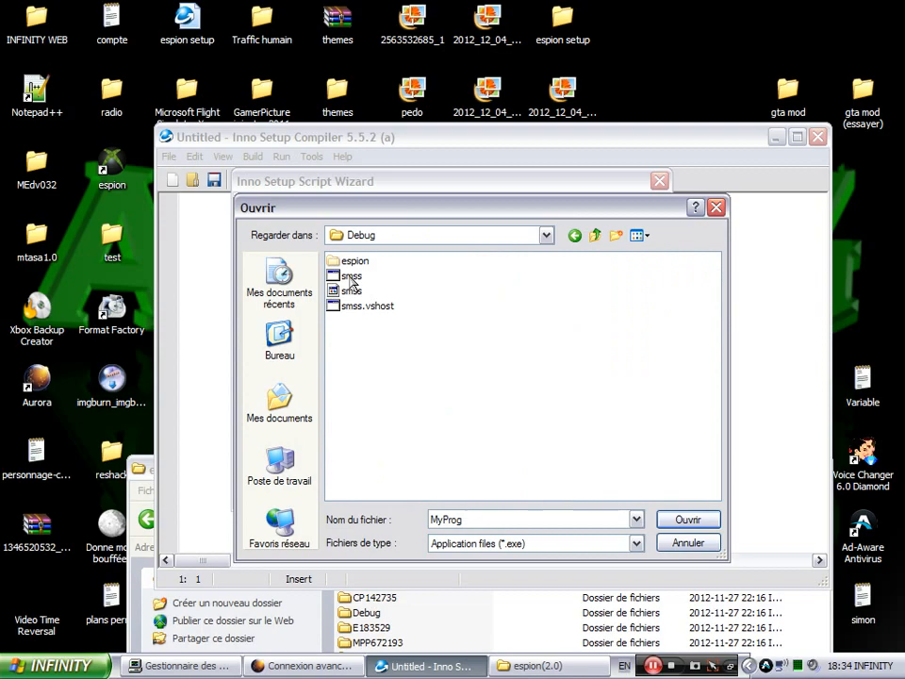
click(351, 276)
double_click(351, 277)
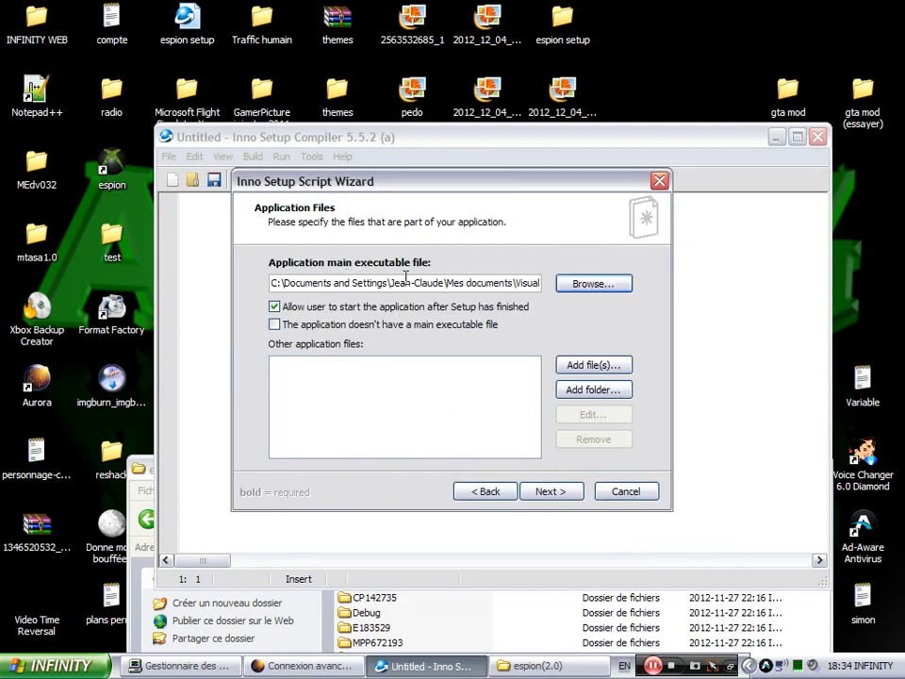
click(593, 366)
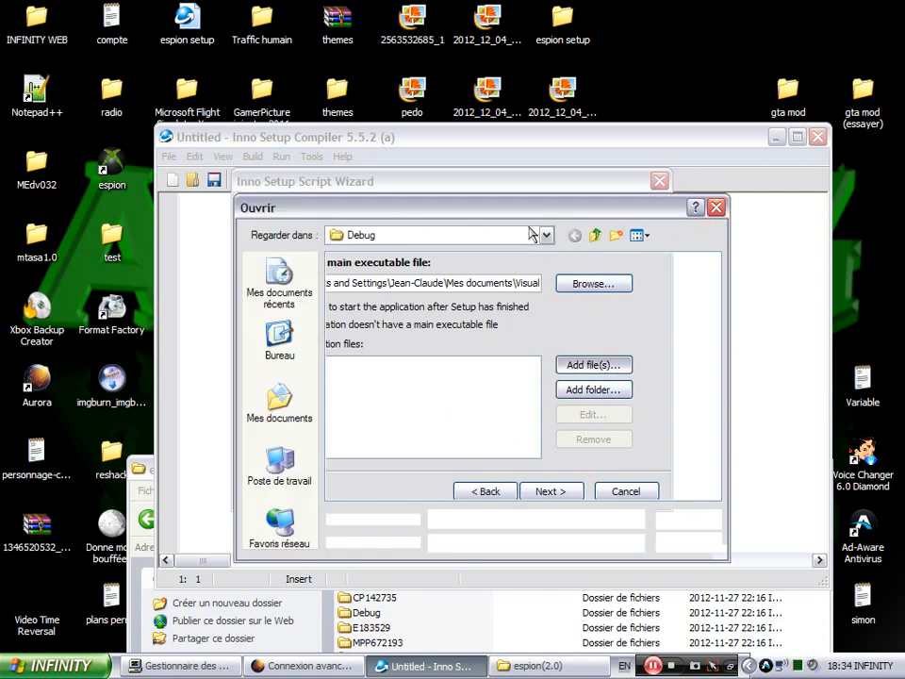
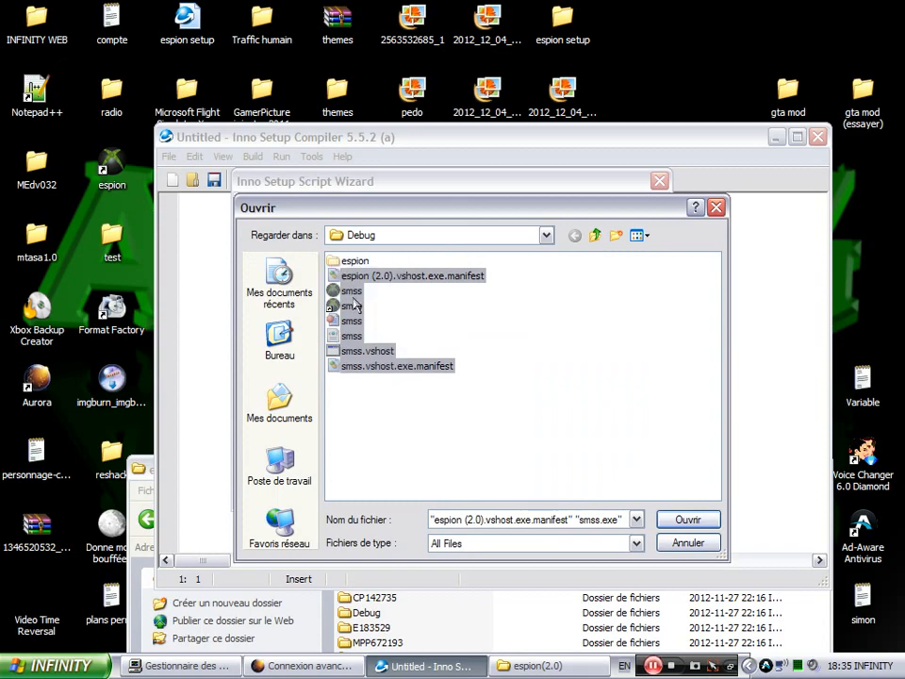
- Deselect the first smss file so only the other Debug folder files stay selected
ctrl+click(352, 291)
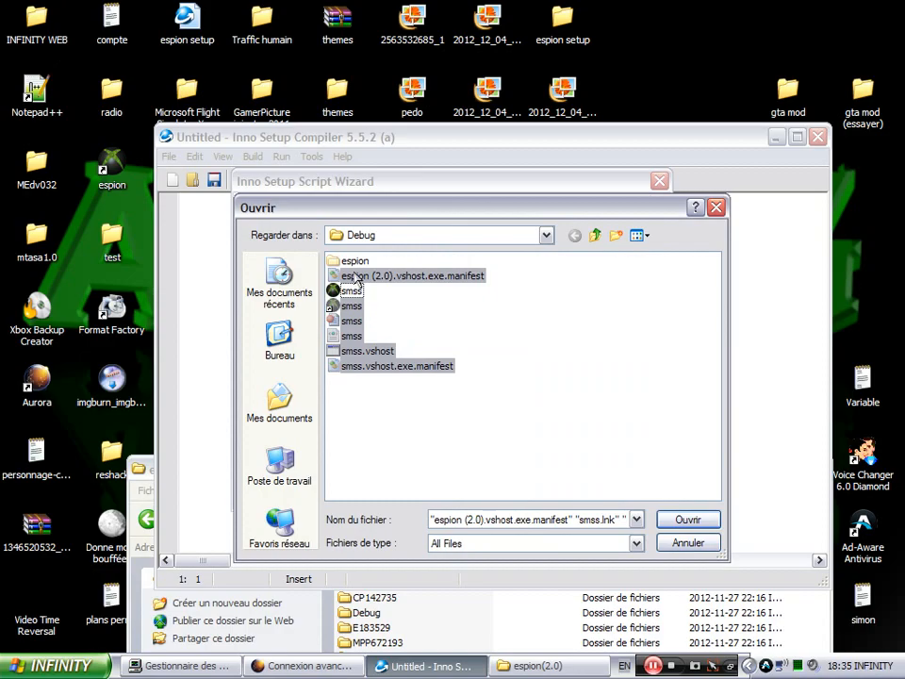
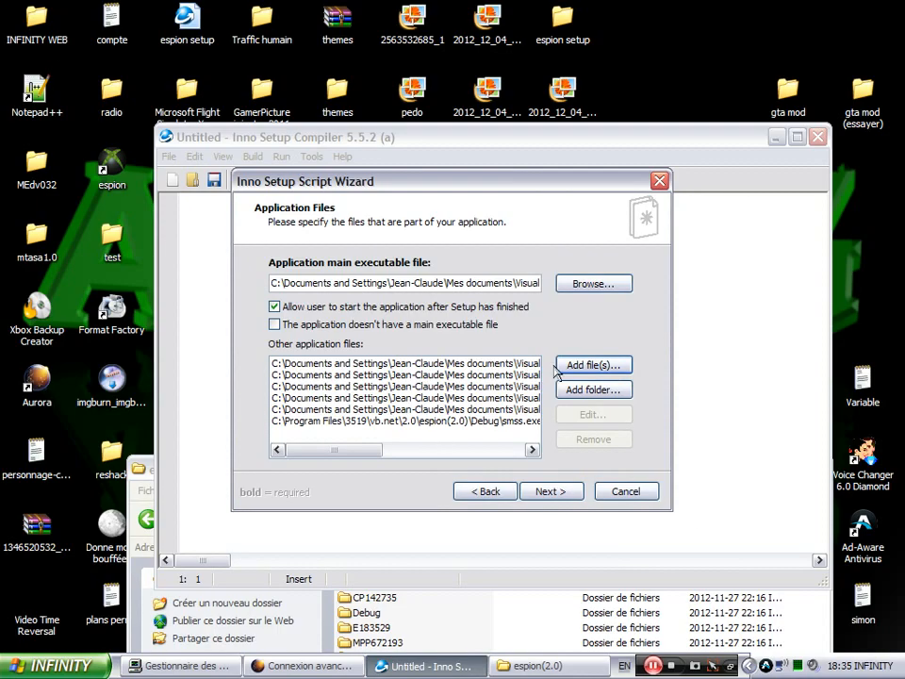
- From Add file(s), browse to C:\Program Files\3519\vb.net\2.0\espion(2.0)\CI932165
click(600, 365)
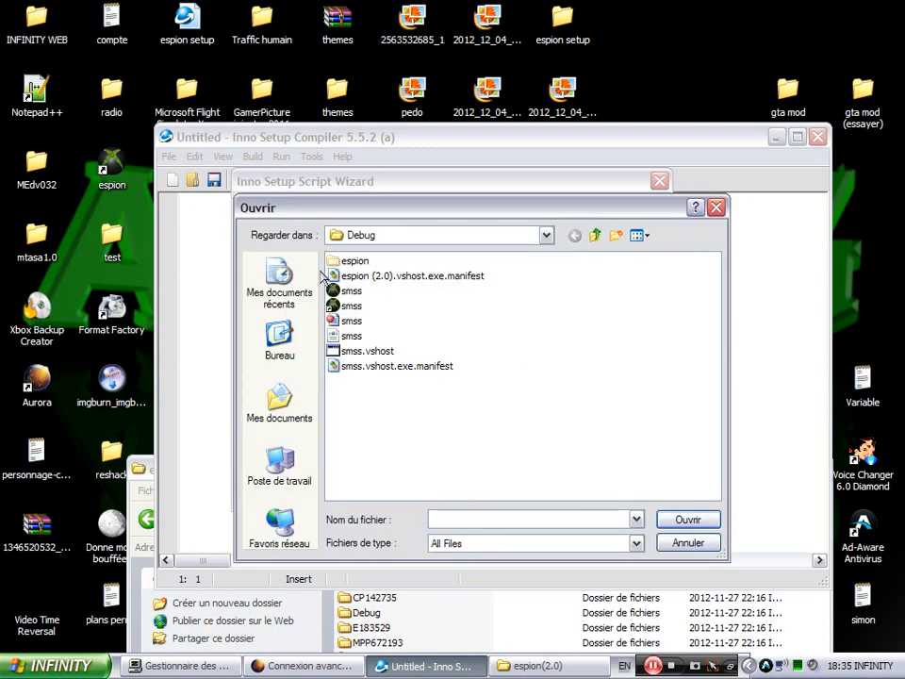
click(289, 414)
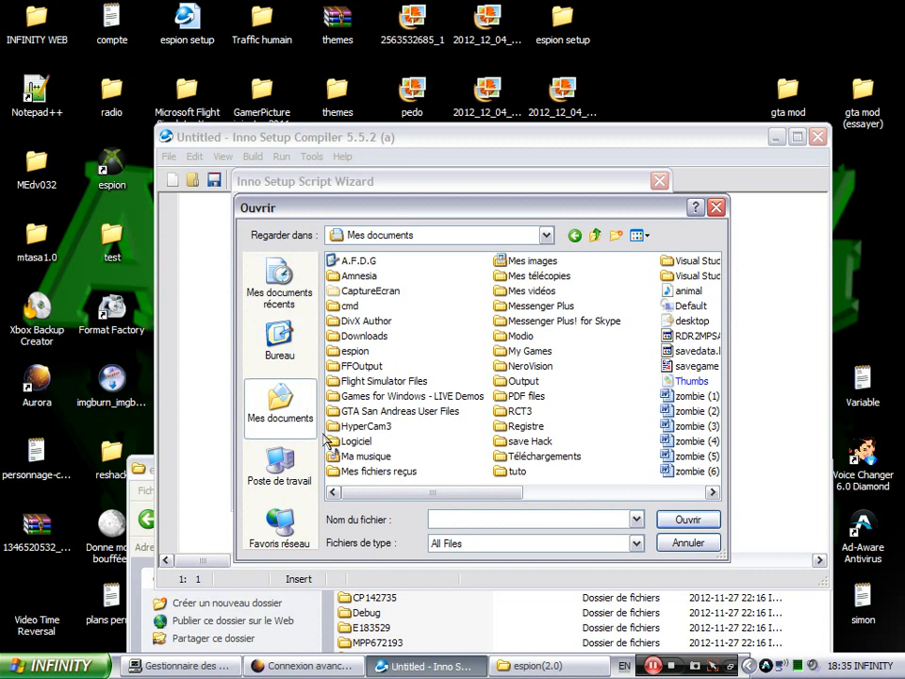
click(280, 467)
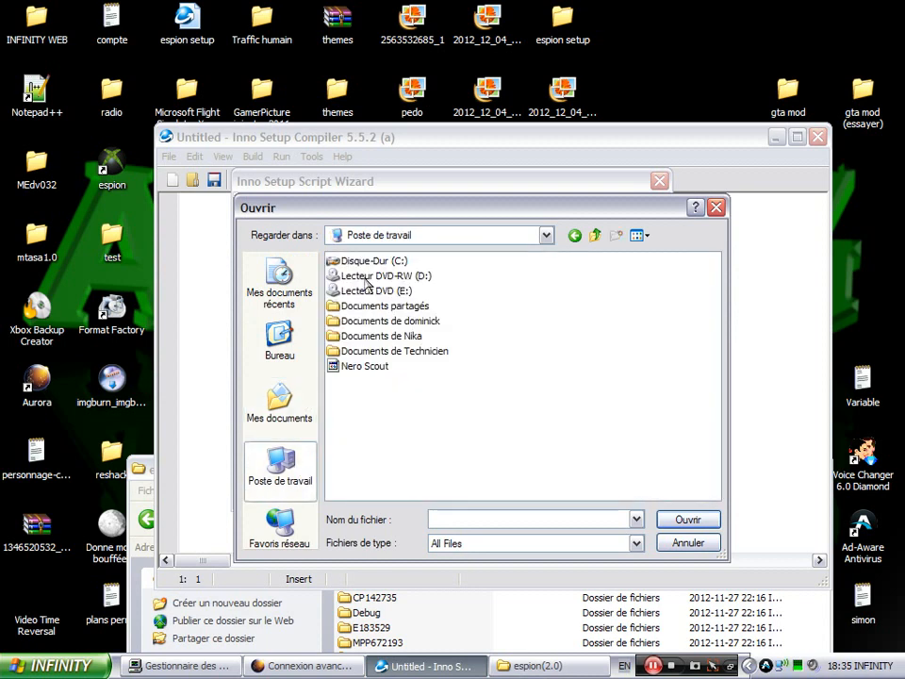
double_click(371, 257)
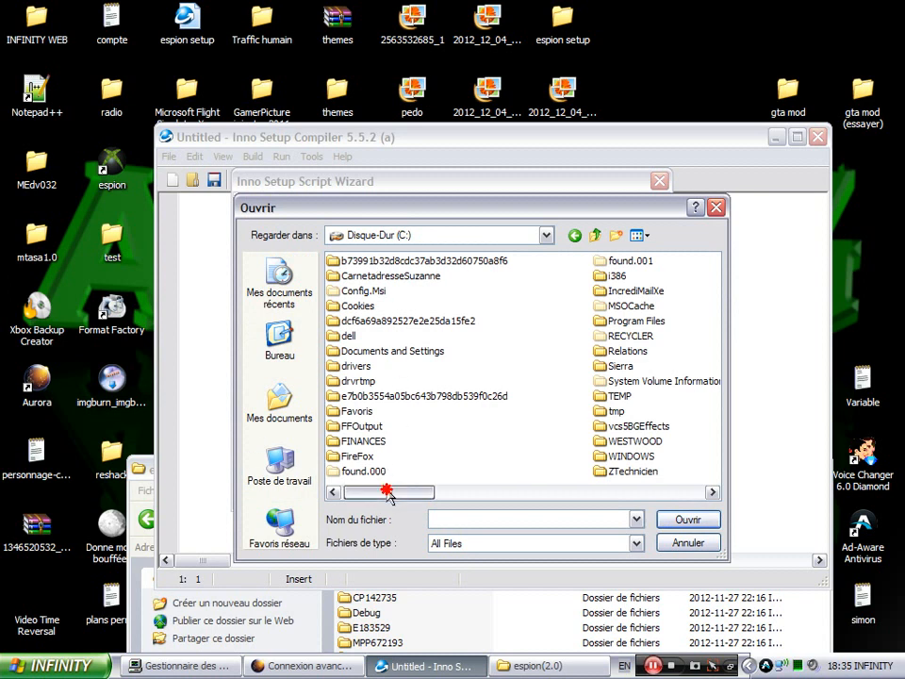
double_click(642, 321)
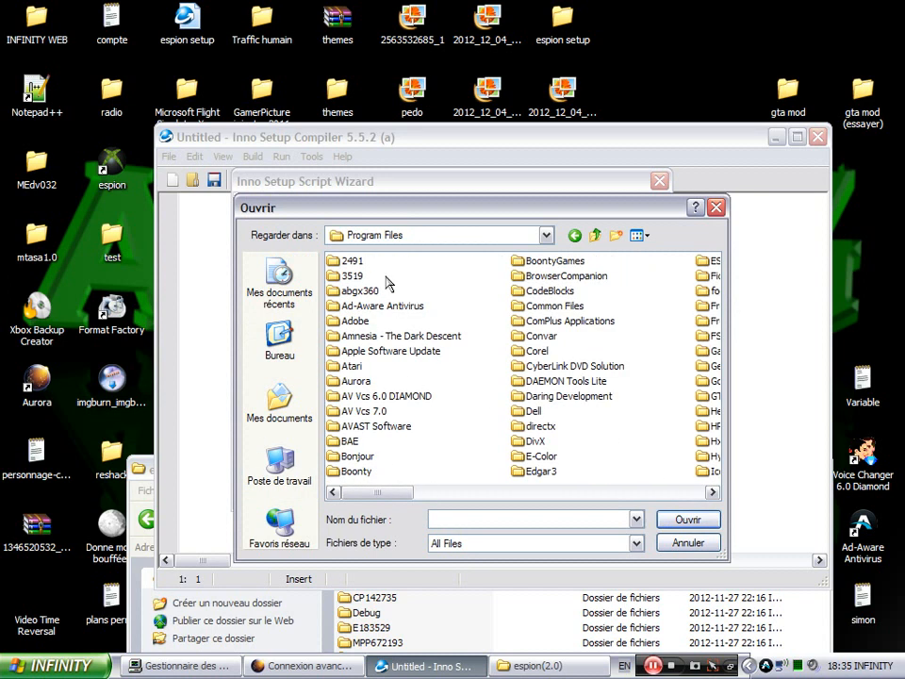
double_click(359, 277)
double_click(355, 261)
double_click(355, 262)
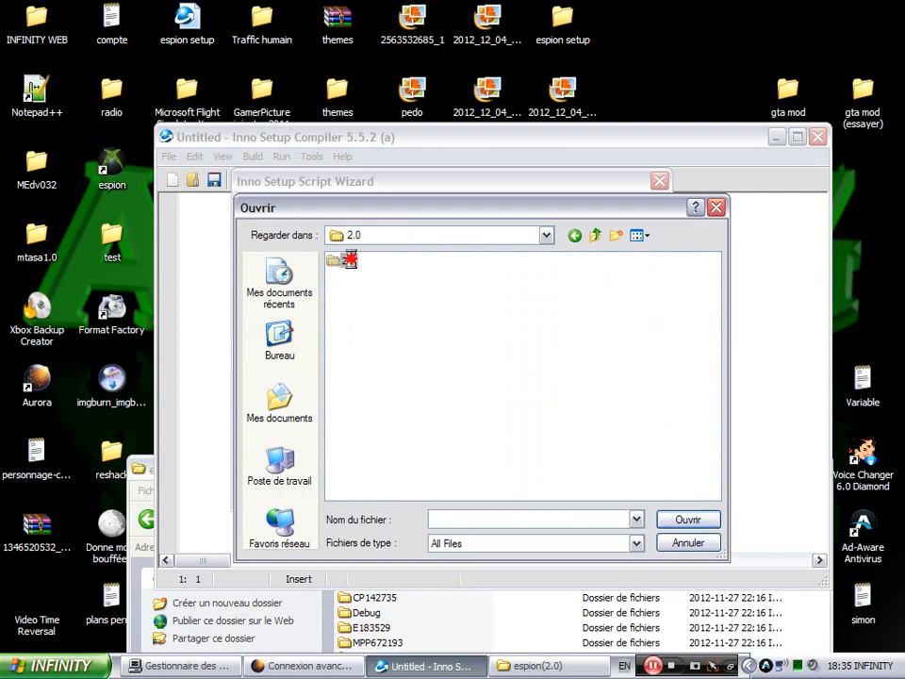
double_click(356, 263)
double_click(357, 262)
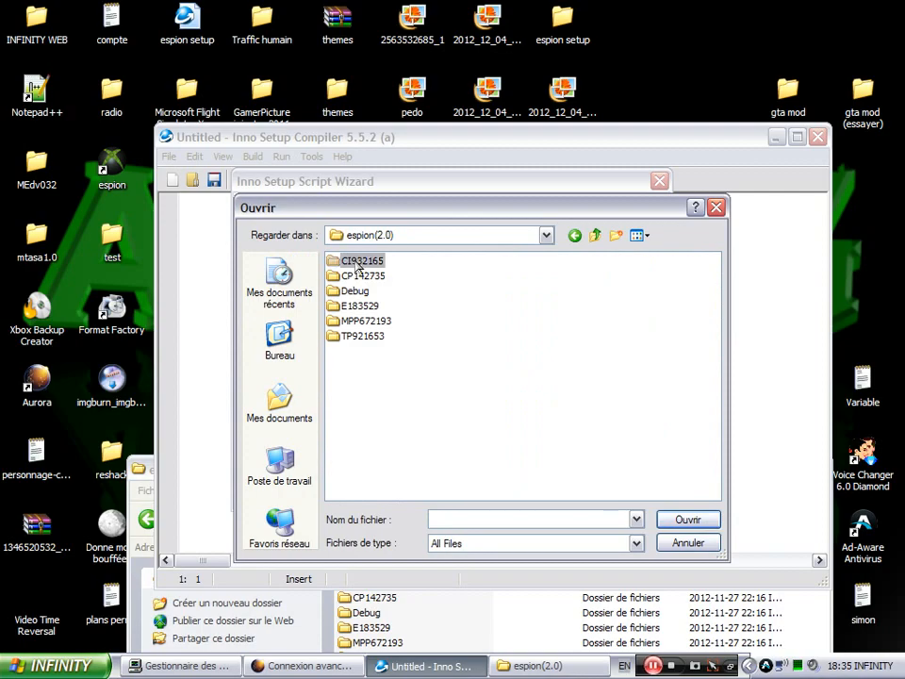
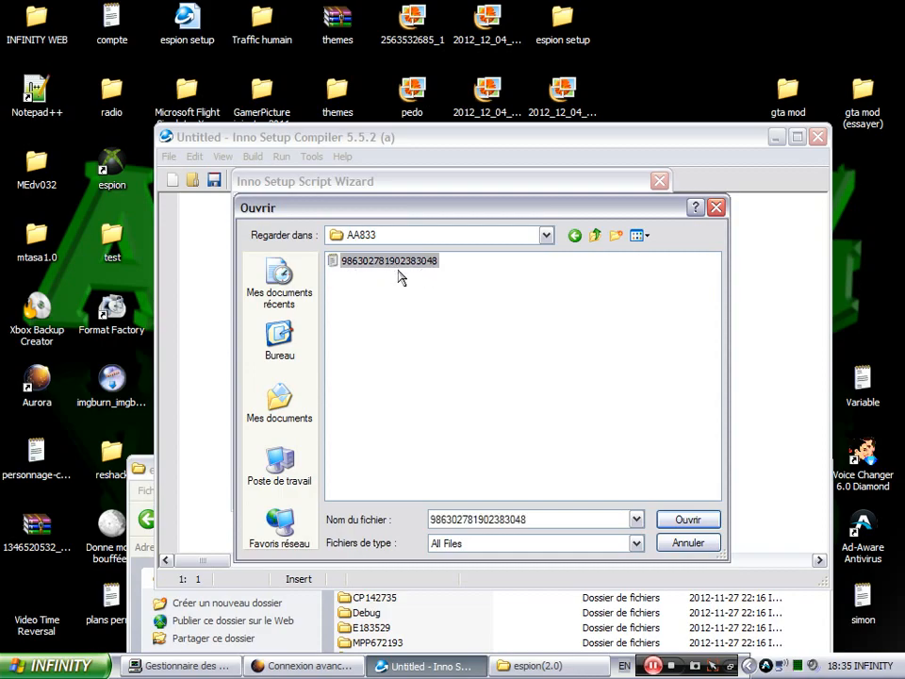
double_click(396, 263)
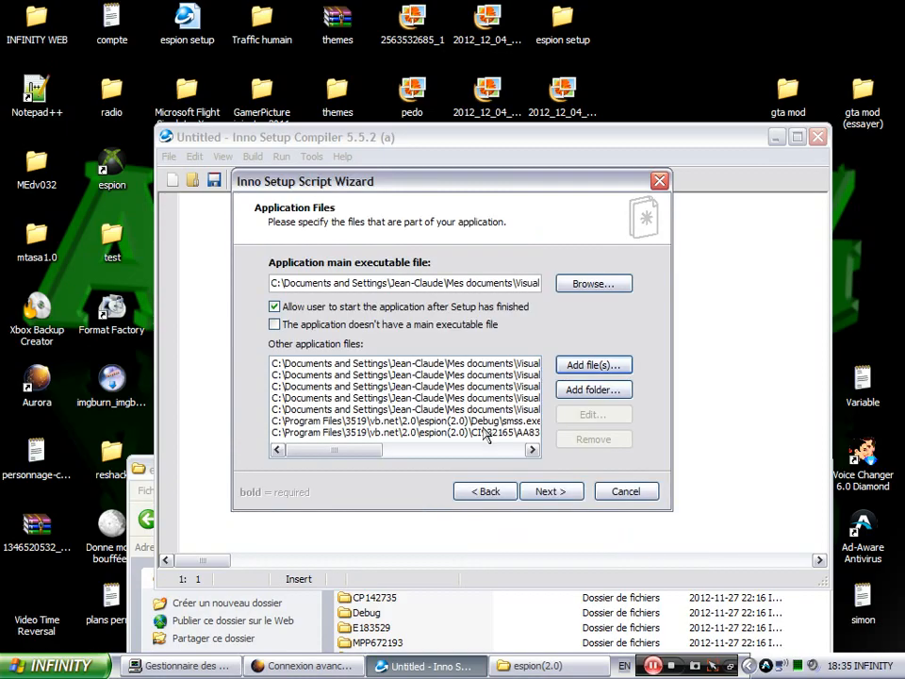
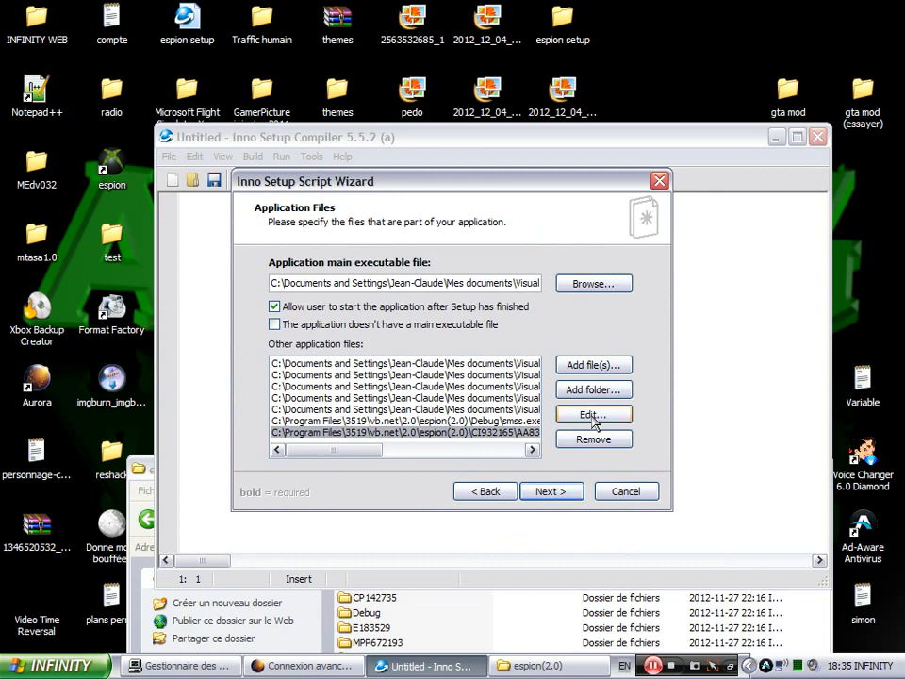
- Give the AA833 file a (Custom) destination folder, using its copied source path ending espion(2.0)\CI932165\AA833
click(591, 415)
click(580, 360)
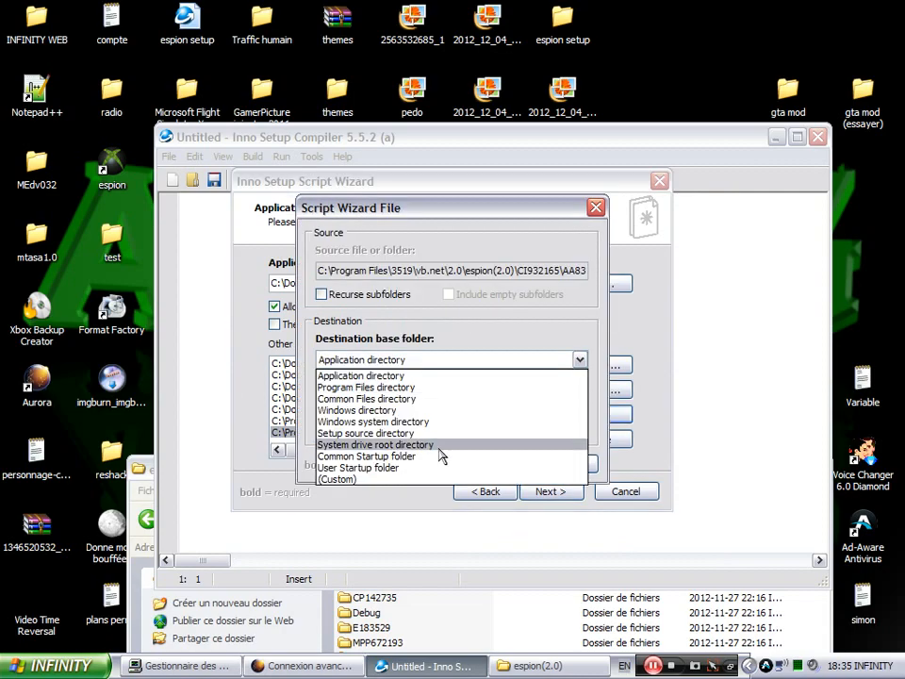
click(419, 478)
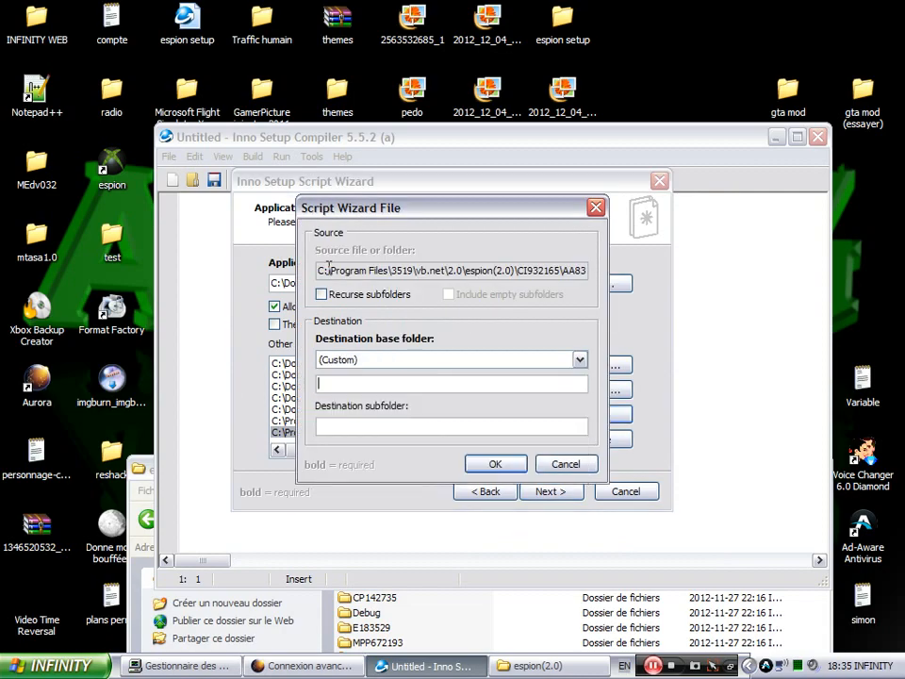
mouse_move(320, 271)
mouse_down()
mouse_move(598, 283)
mouse_move(470, 290)
mouse_move(470, 271)
mouse_up()
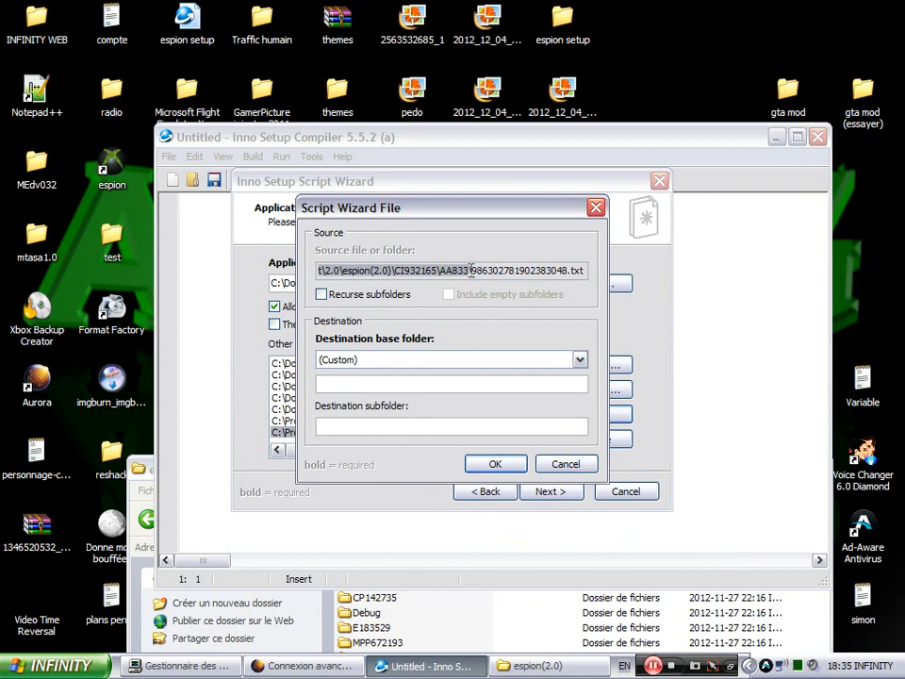
right_click(454, 271)
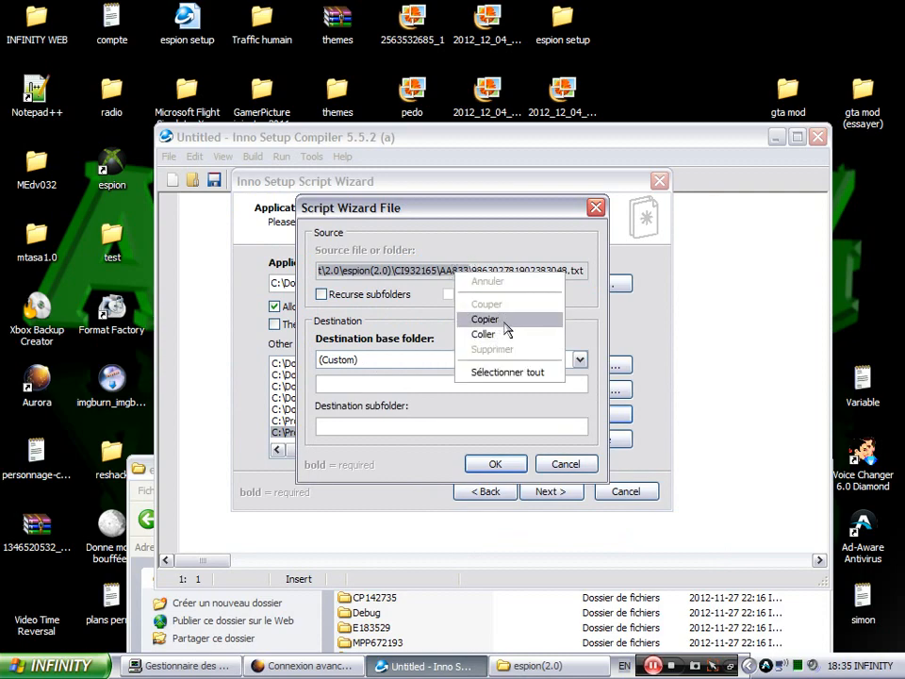
click(505, 321)
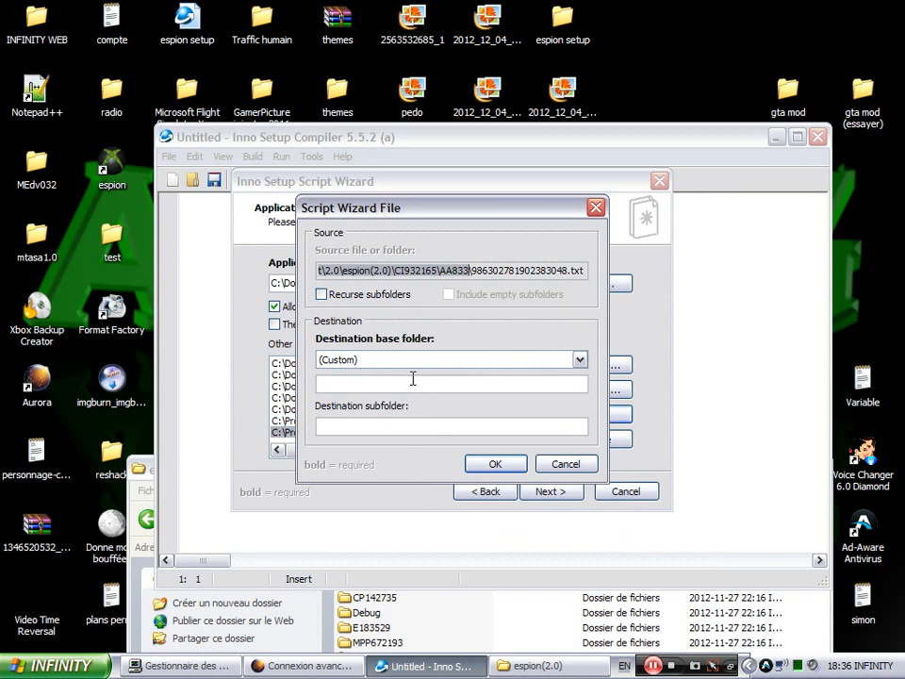
click(412, 381)
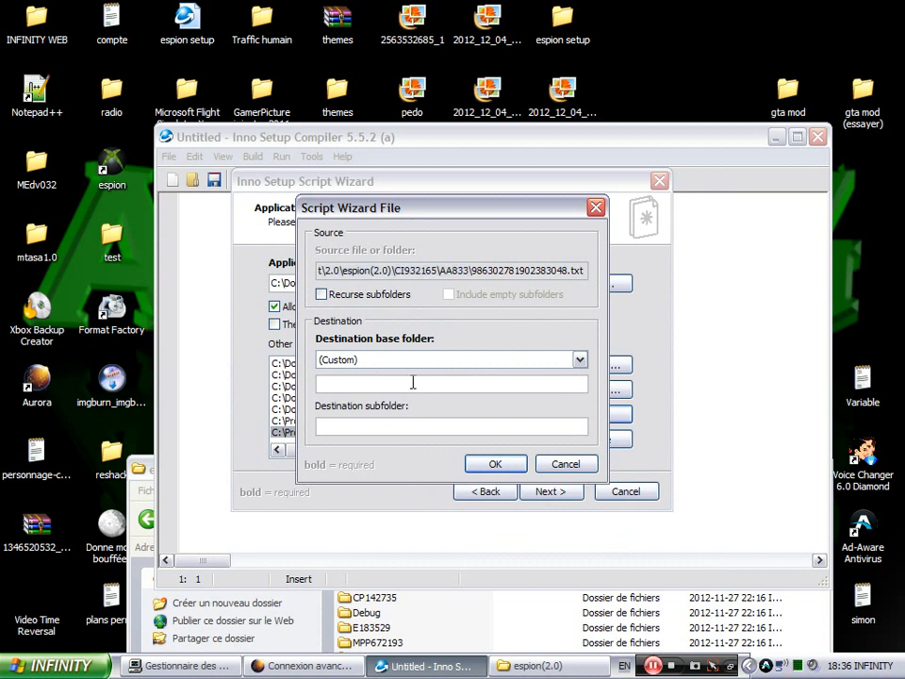
key(ctrl+v)
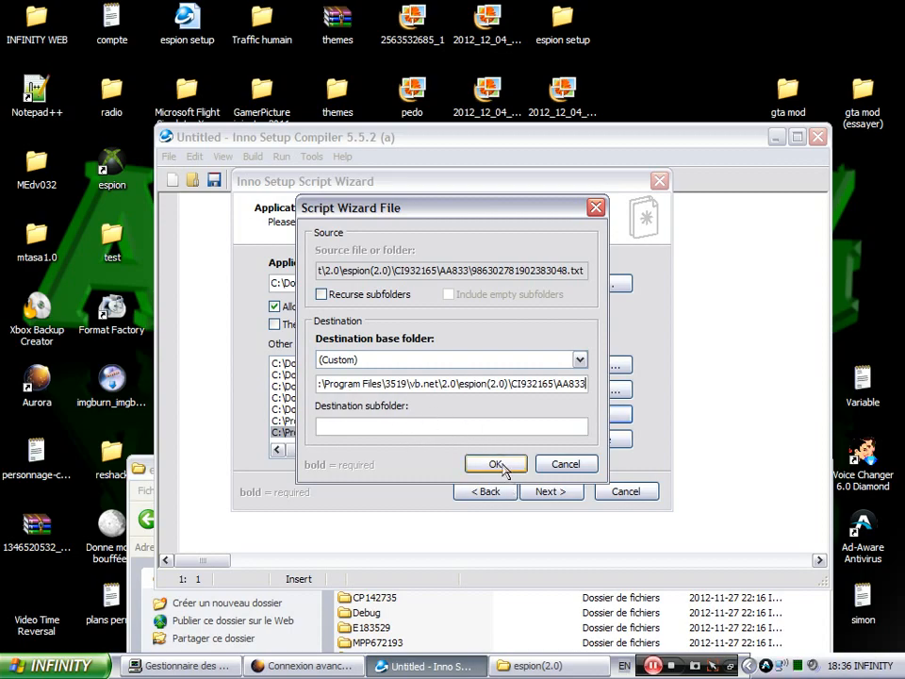
click(496, 464)
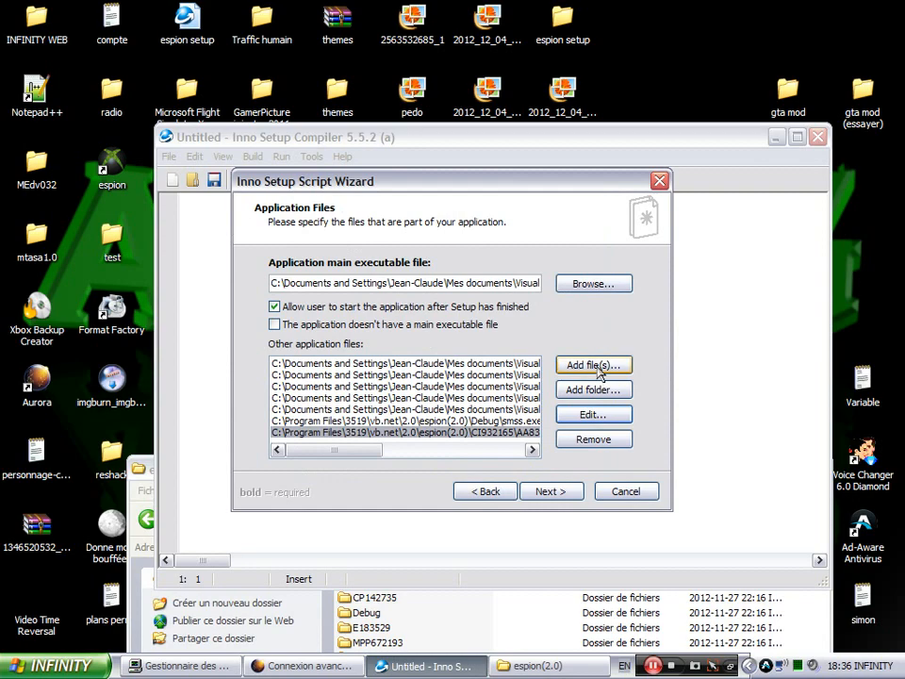
click(594, 365)
click(595, 234)
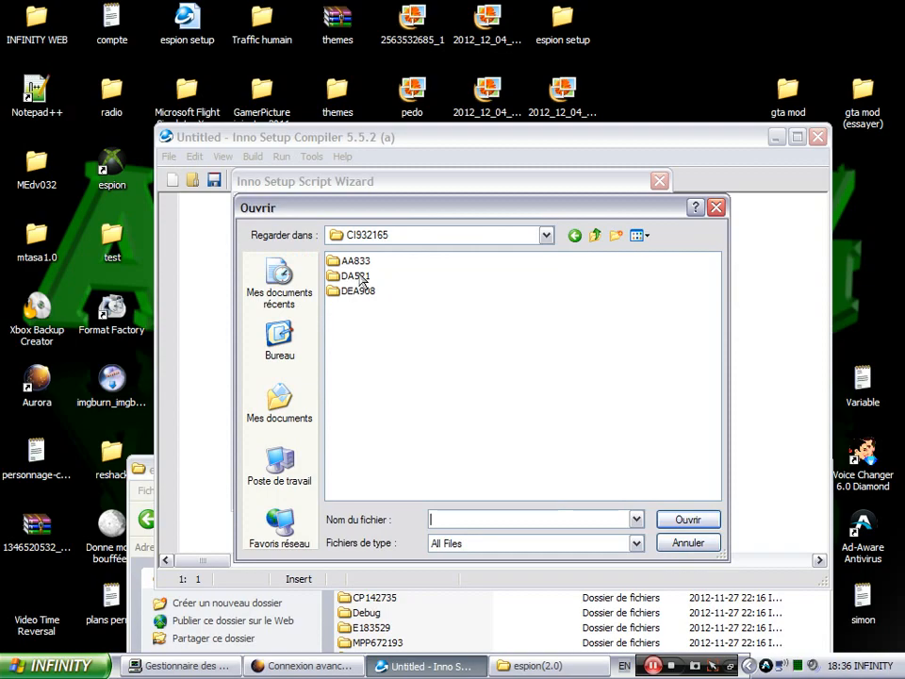
double_click(359, 277)
click(383, 263)
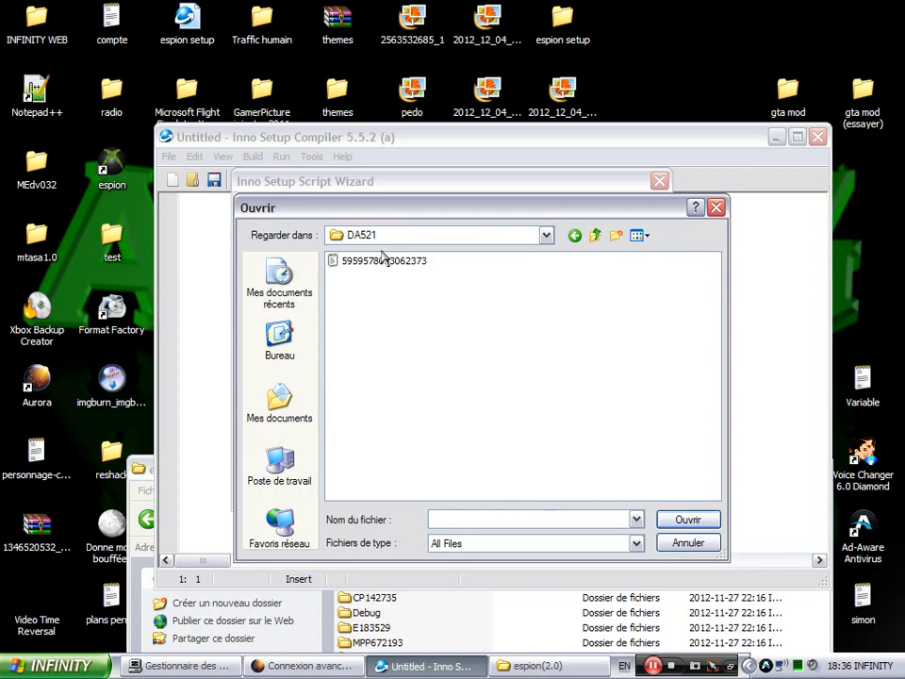
double_click(383, 264)
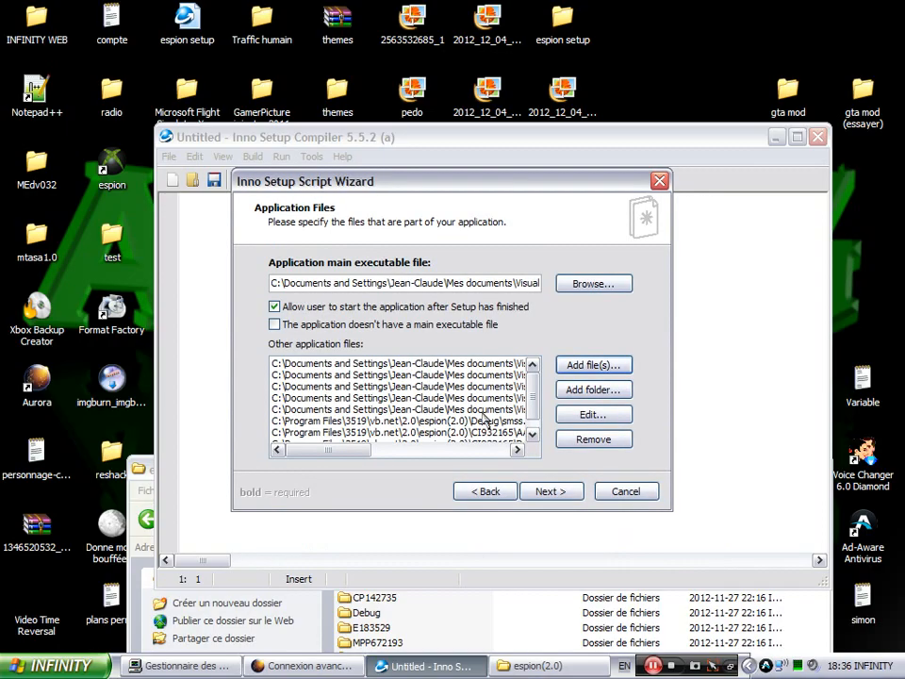
- Select the new DA521 file entry and open its destination settings
click(533, 434)
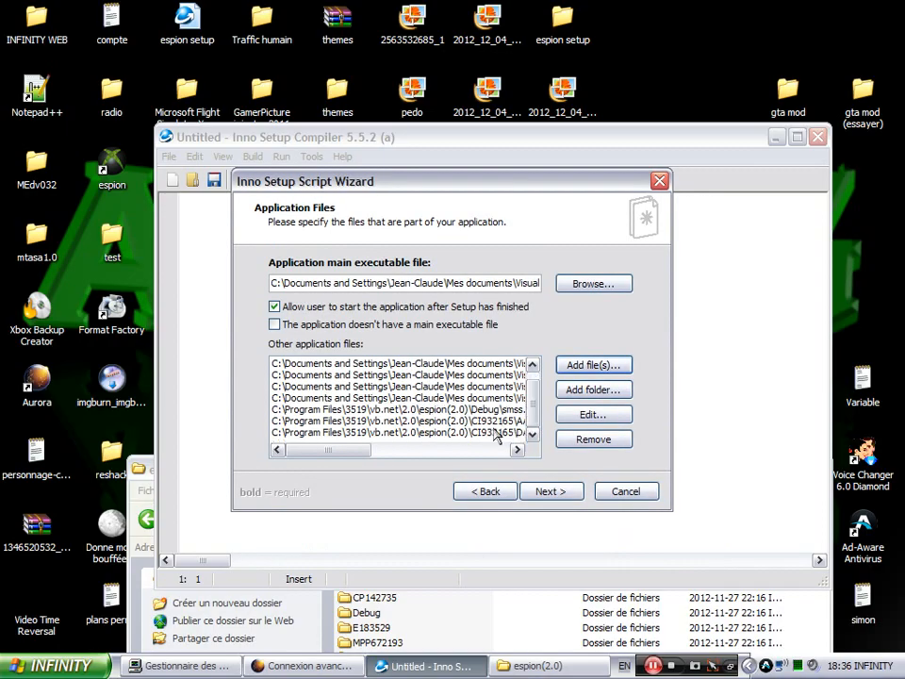
click(497, 432)
click(571, 415)
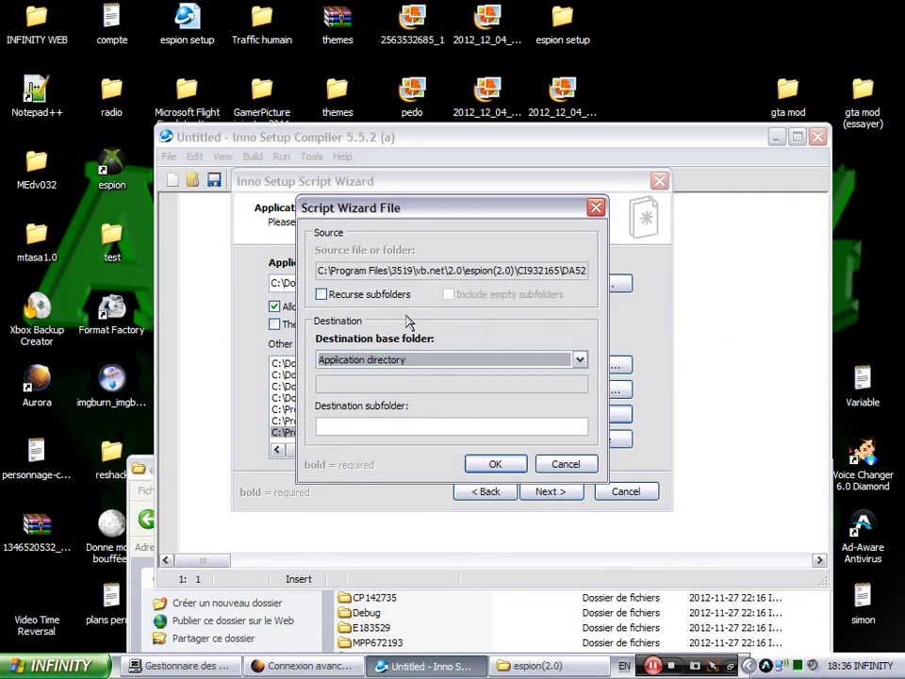
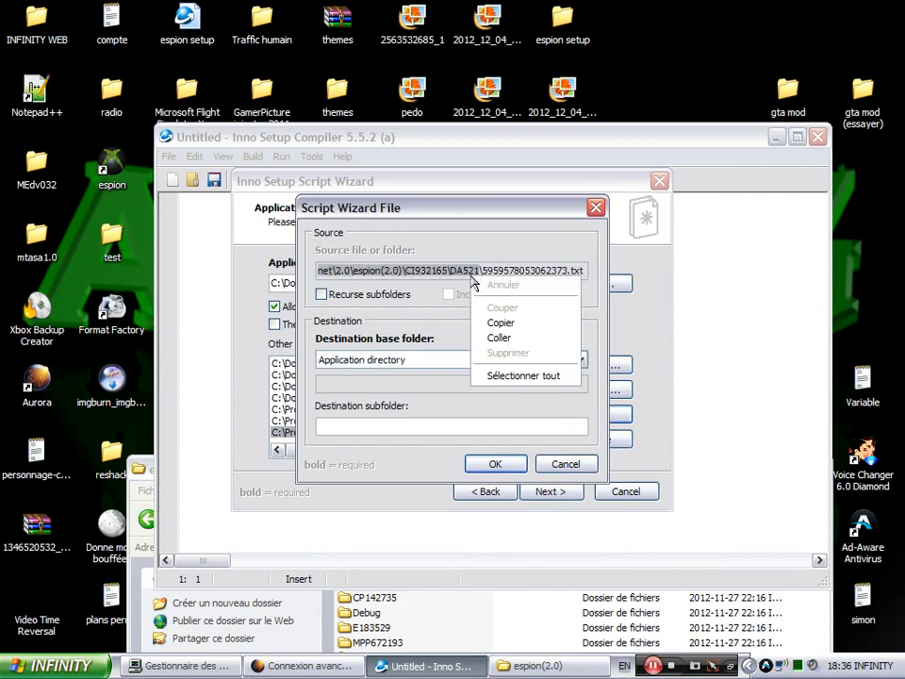
- Set the DA521 text file's destination subfolder to its own source path ending espion(2.0)\CI932165\DA521
click(516, 324)
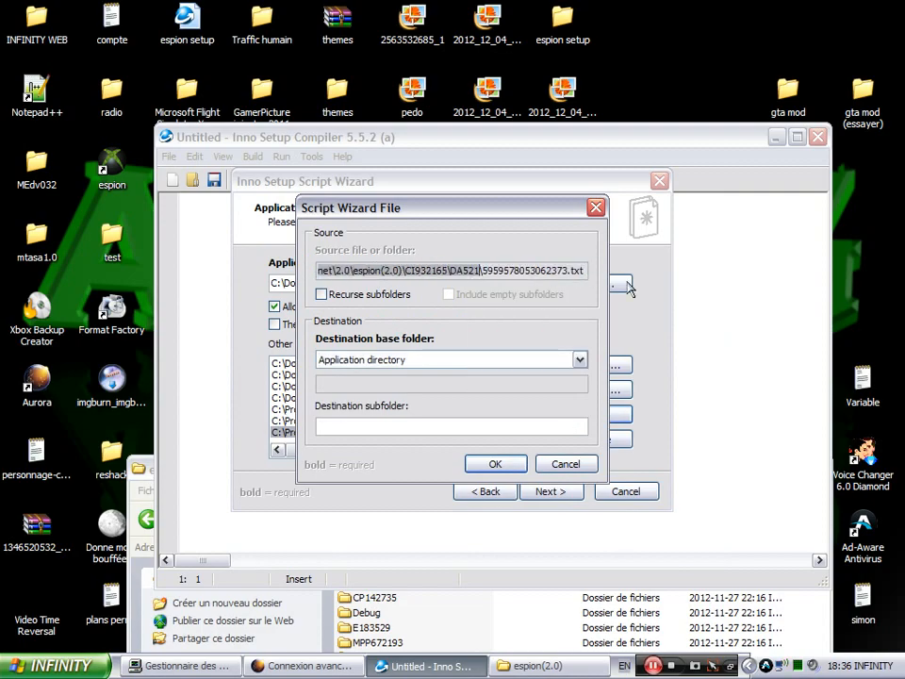
click(415, 425)
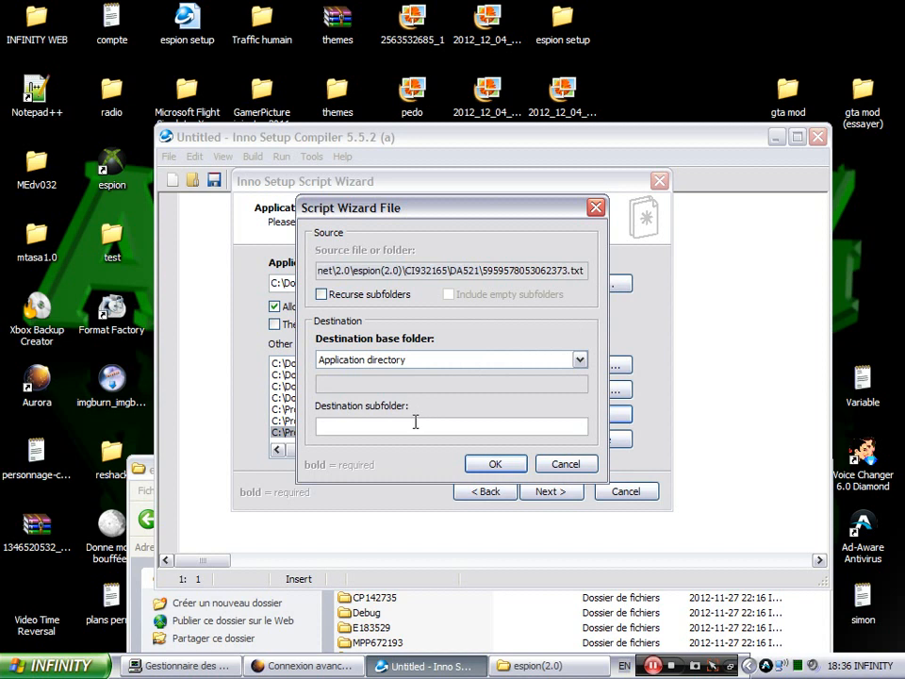
key(ctrl+v)
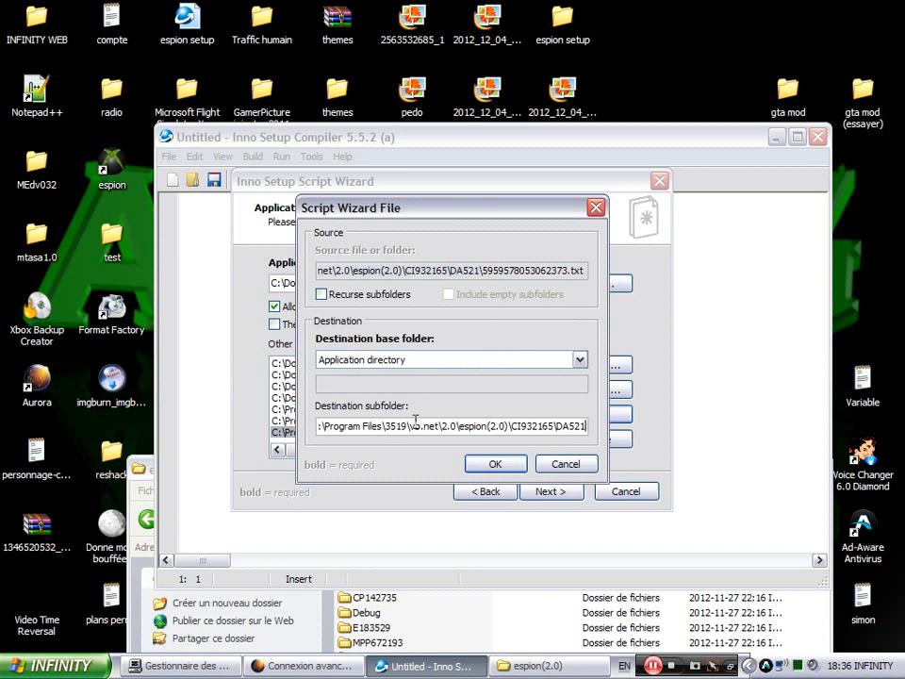
click(514, 464)
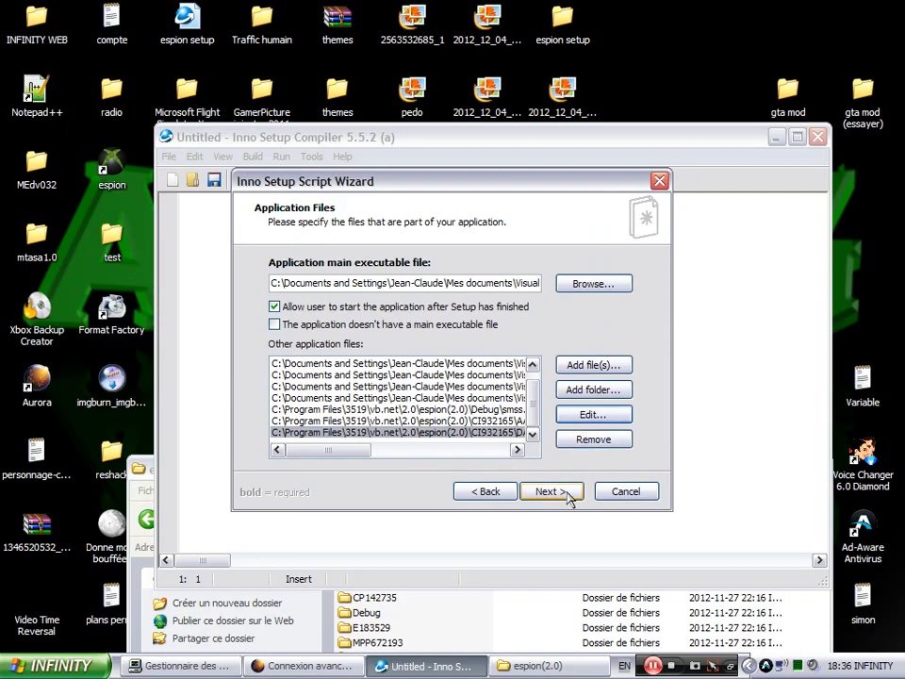
- Advance to the Application Icons page and check the espion entry under Start > Tous les programmes
click(566, 491)
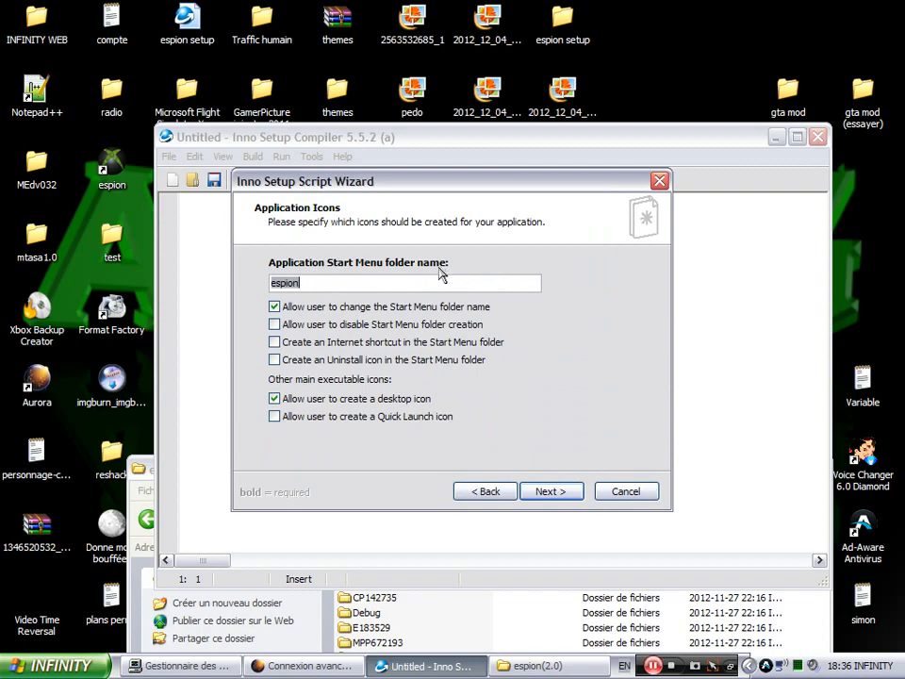
click(49, 666)
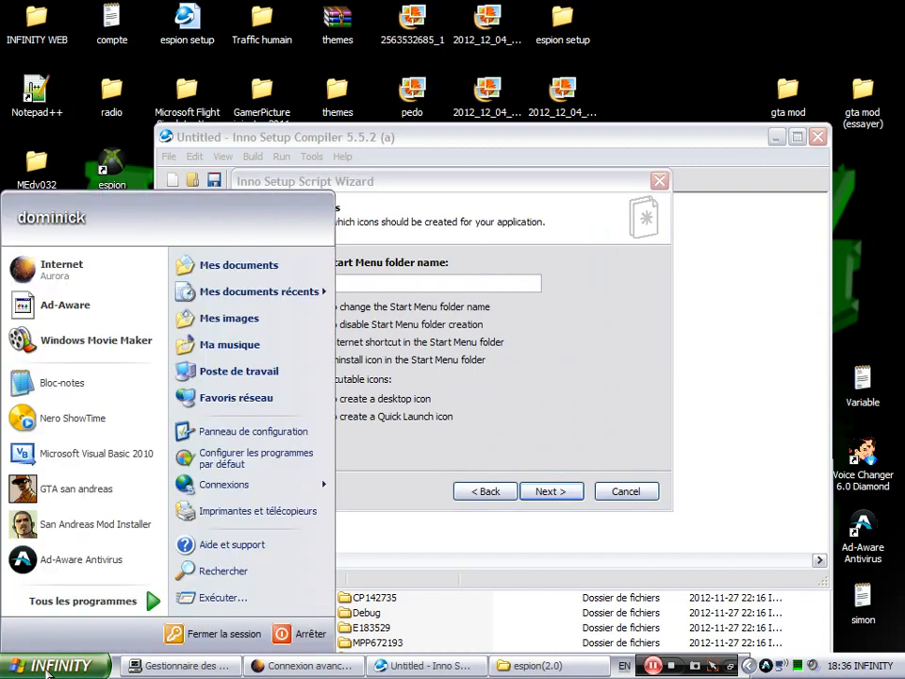
click(69, 603)
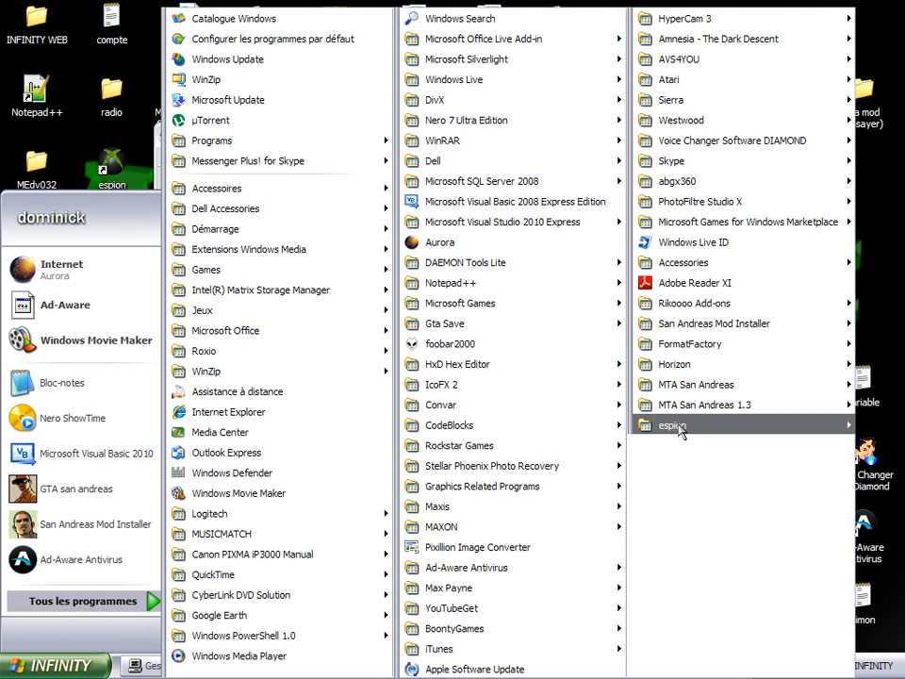
mouse_move(763, 426)
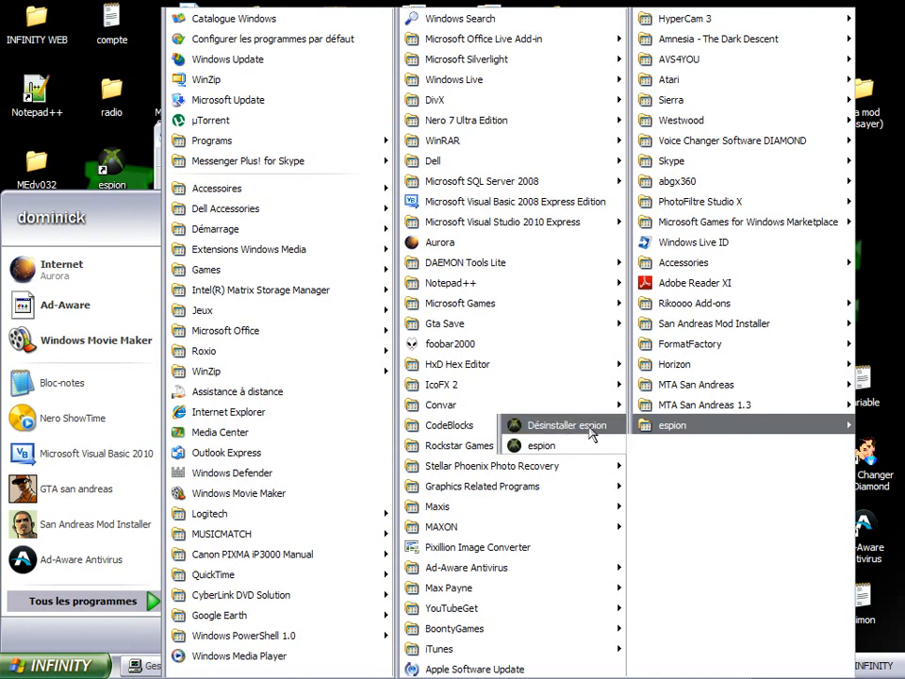
click(899, 242)
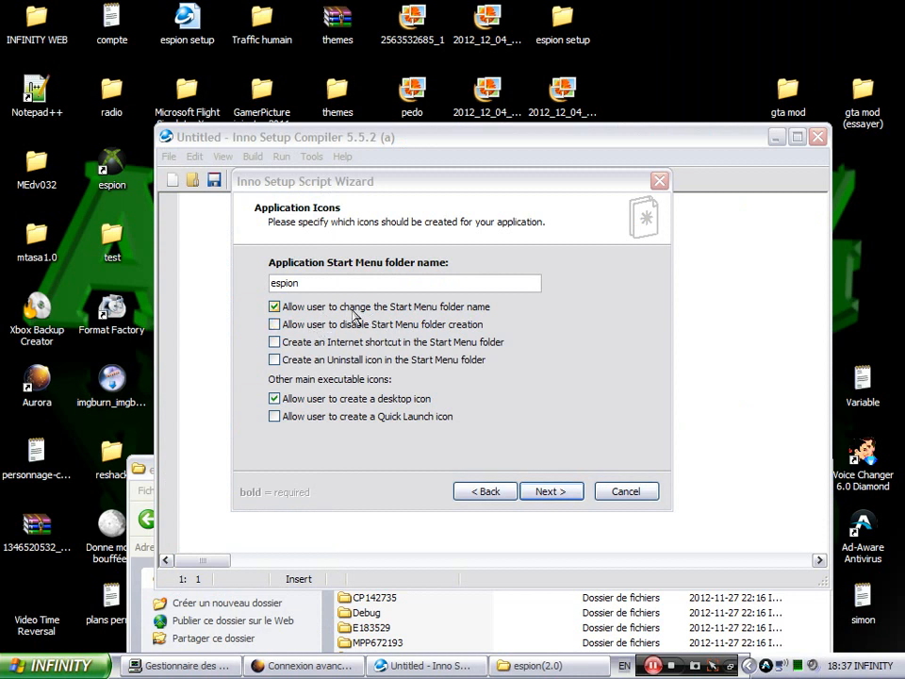
- Add an Uninstall icon to the Start Menu folder, keep Quick Launch off, and continue
click(275, 361)
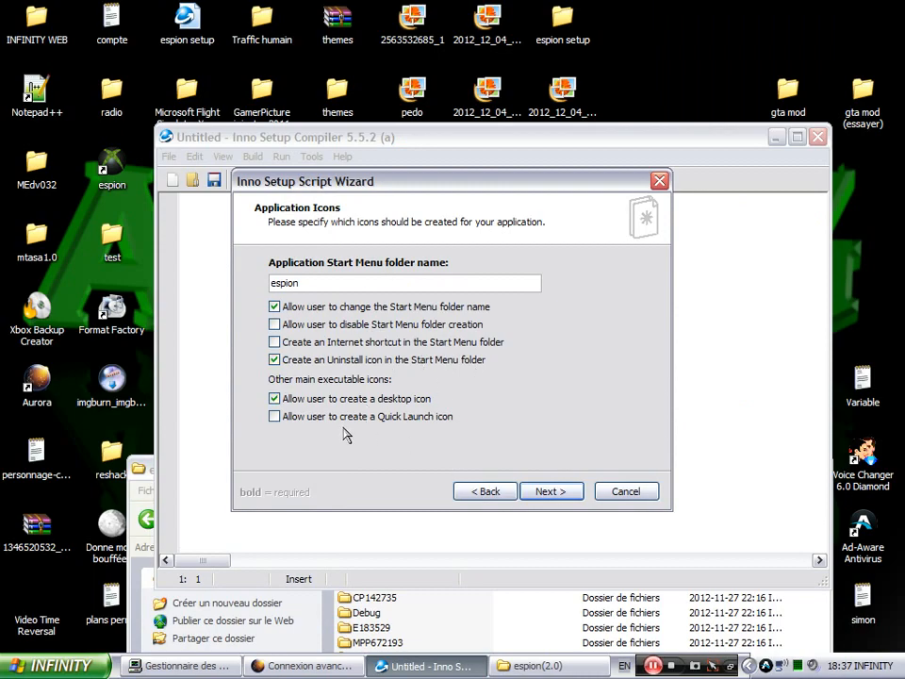
click(283, 418)
click(274, 416)
click(540, 492)
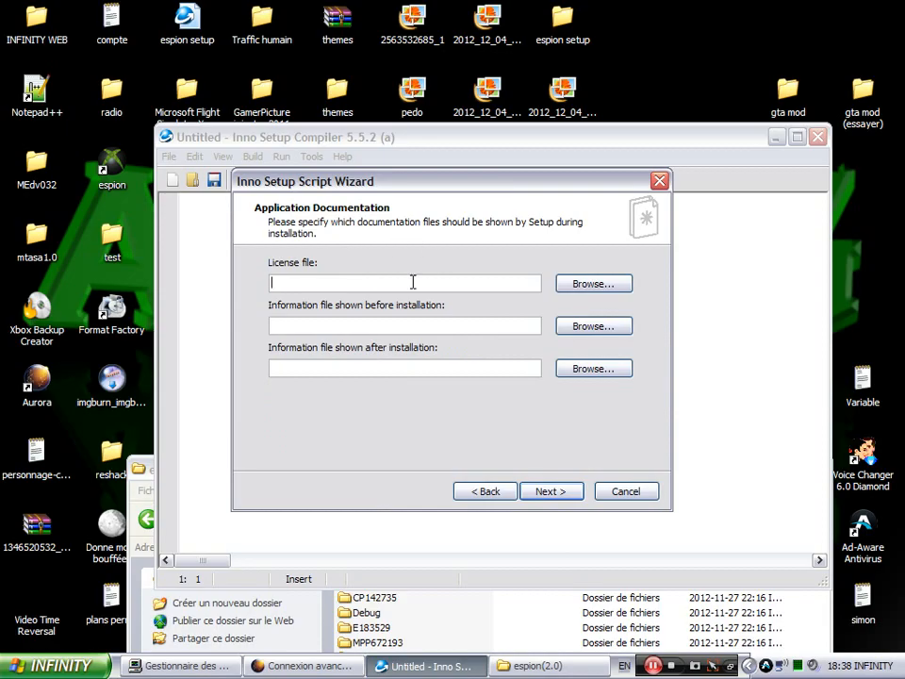
- Set the License file from Bureau\espion setup as the license file and continue
click(352, 280)
click(567, 285)
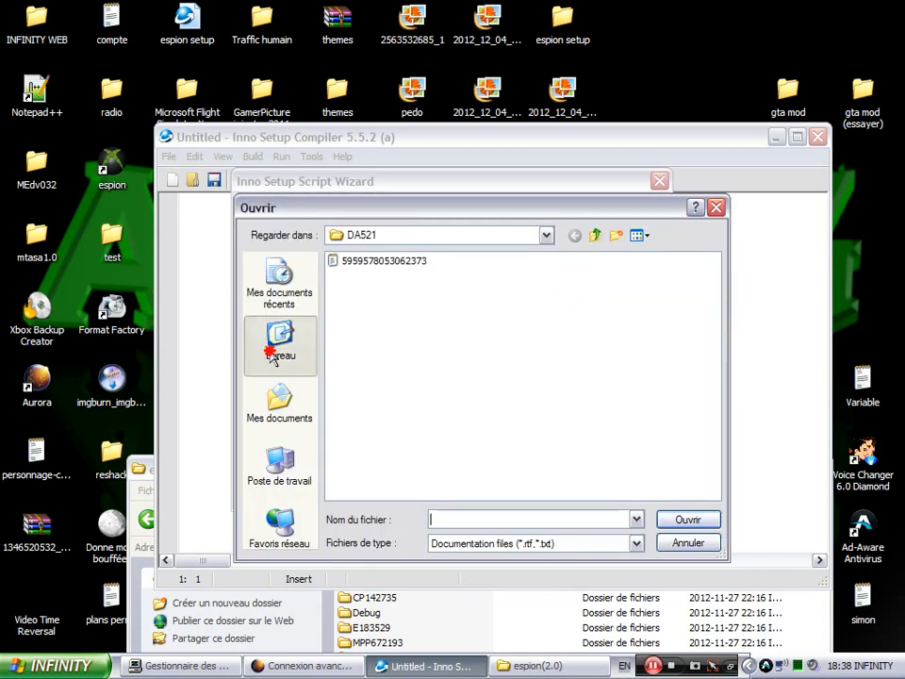
click(272, 353)
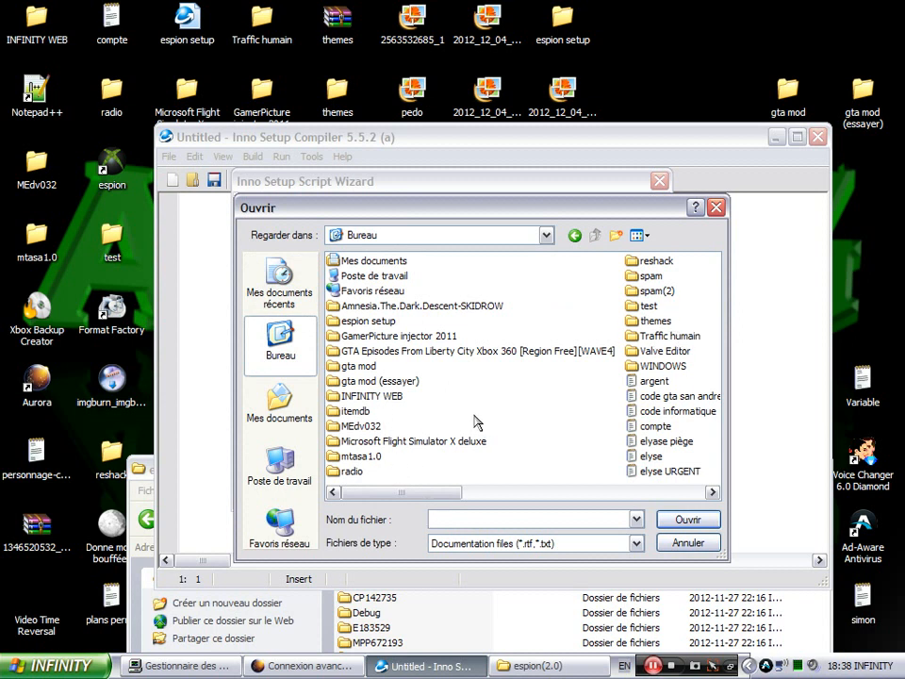
double_click(372, 397)
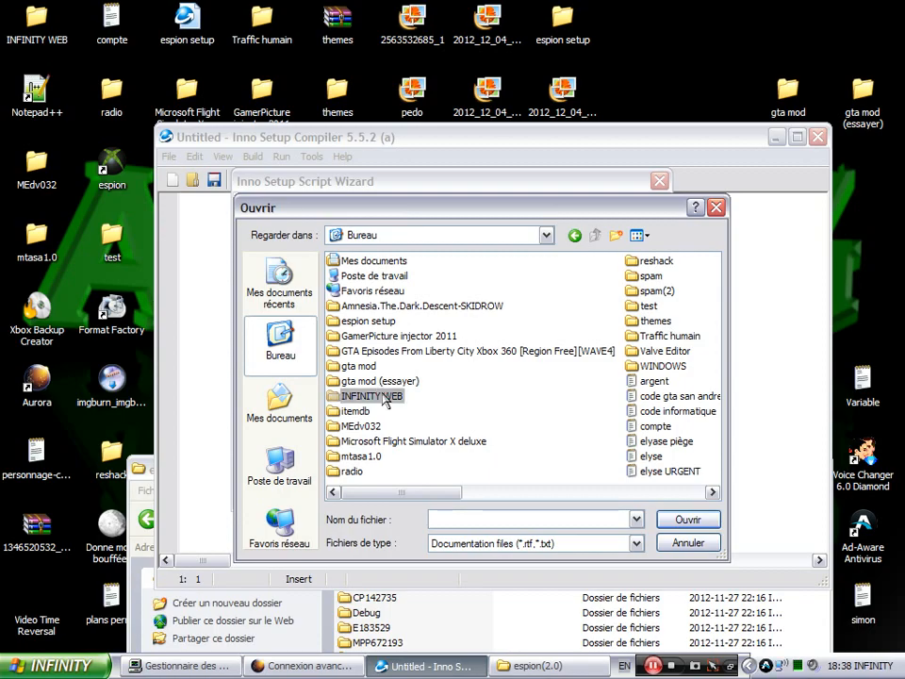
click(595, 235)
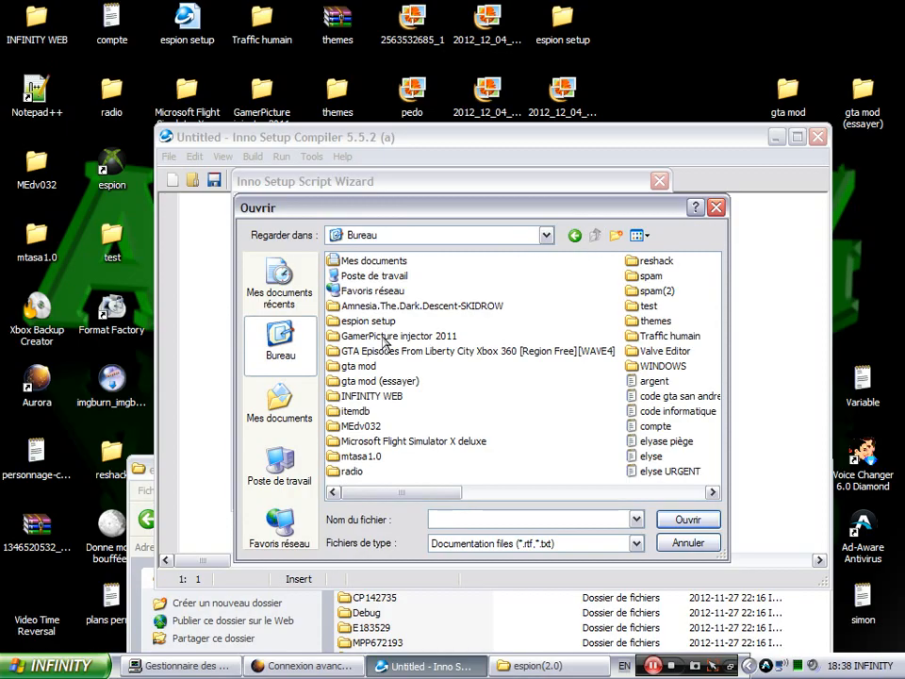
double_click(375, 322)
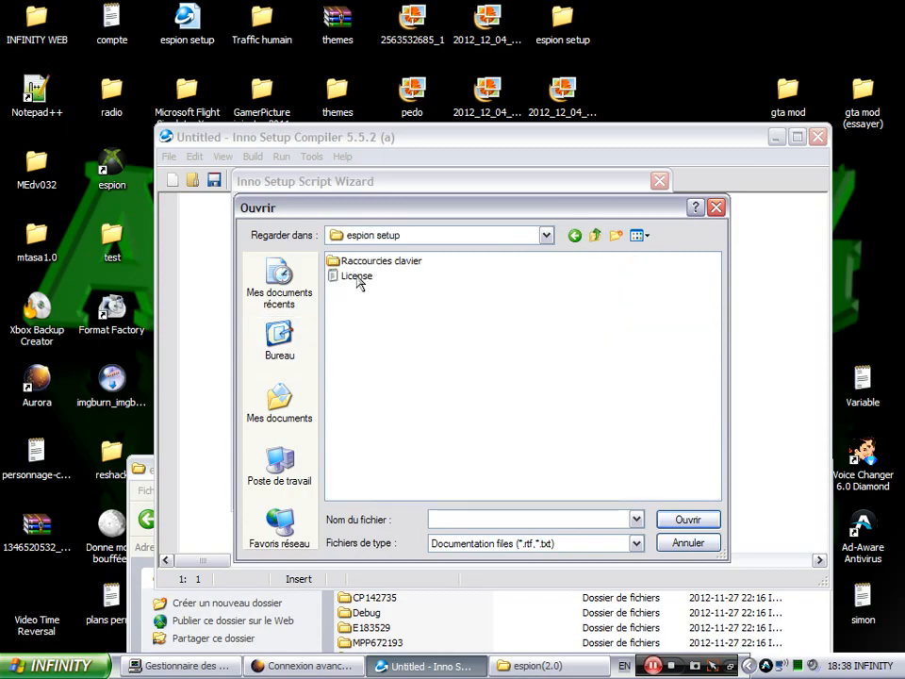
double_click(357, 276)
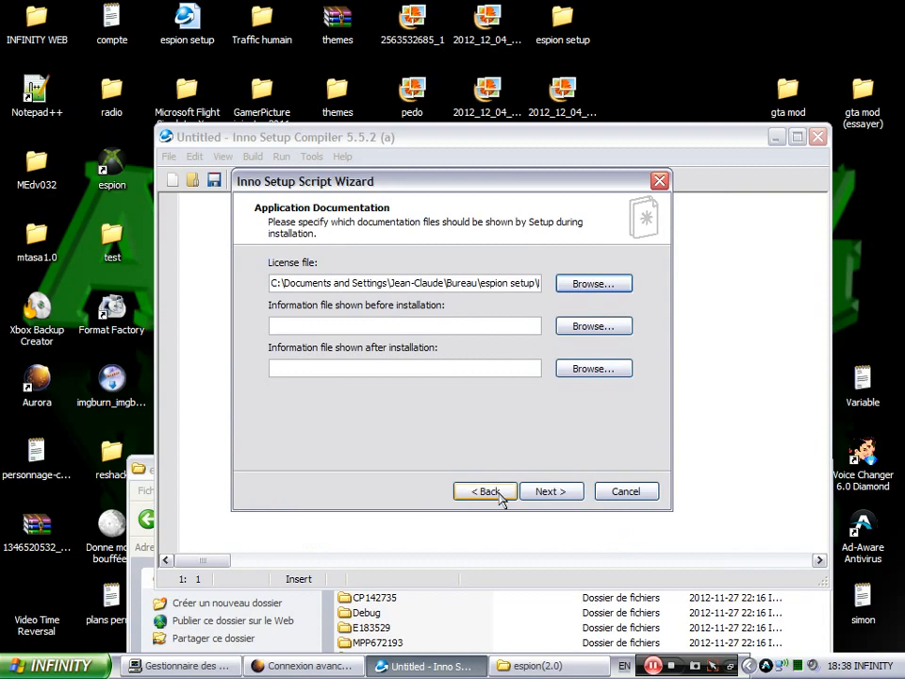
click(553, 493)
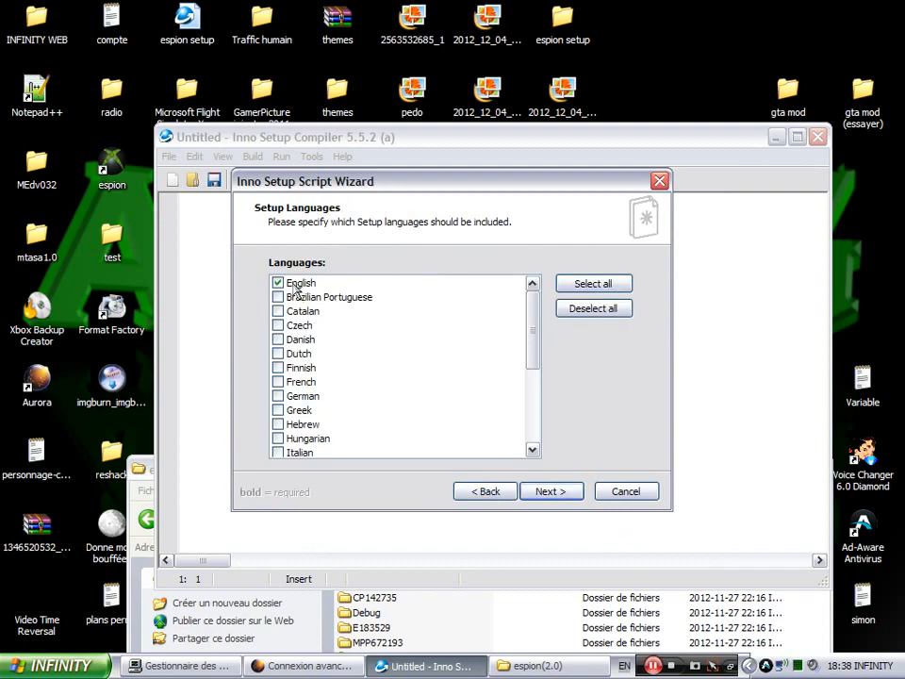
- Replace English with French as the installer's only setup language and continue
click(280, 283)
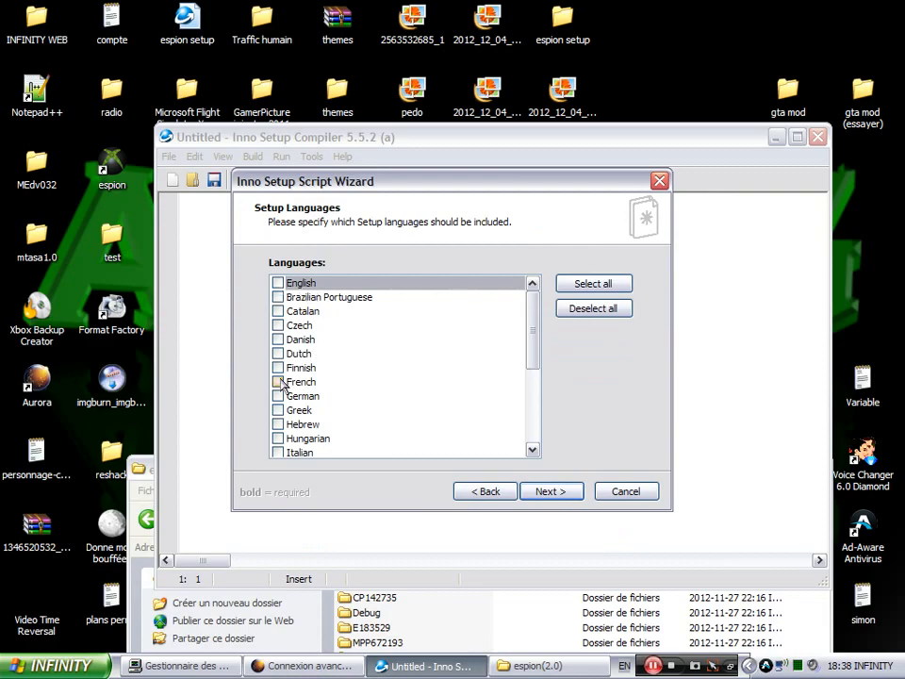
click(280, 383)
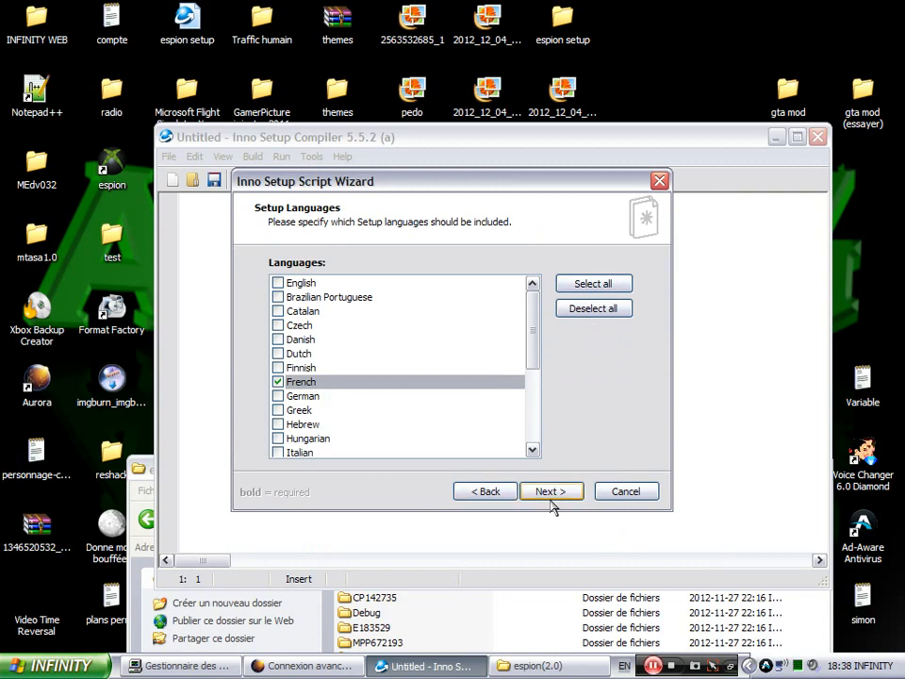
click(552, 500)
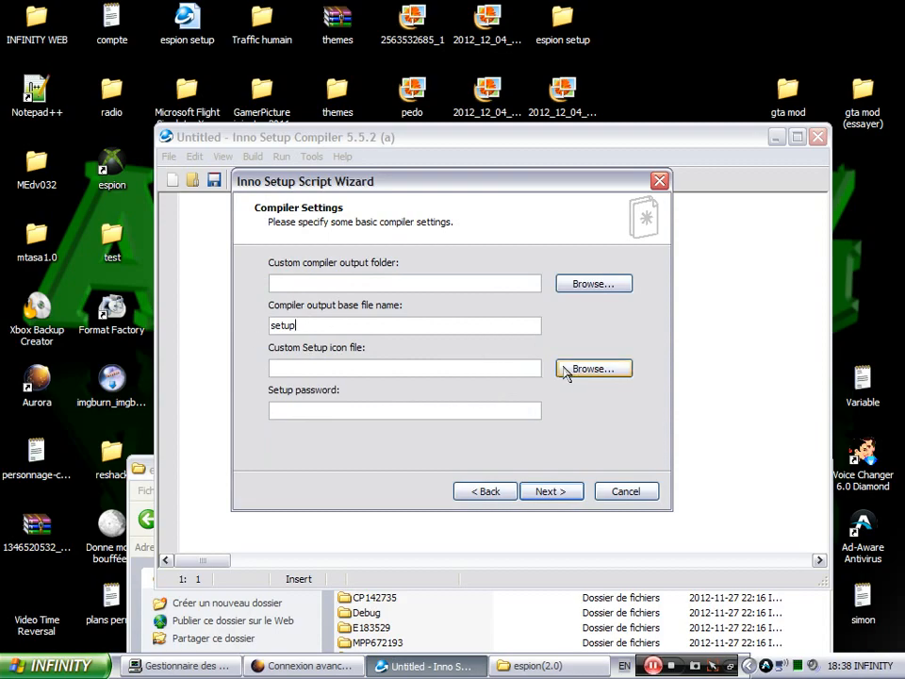
- Set Icon_1 from the Visual Studio 2010 espion (2.0) project as the custom setup icon
click(614, 368)
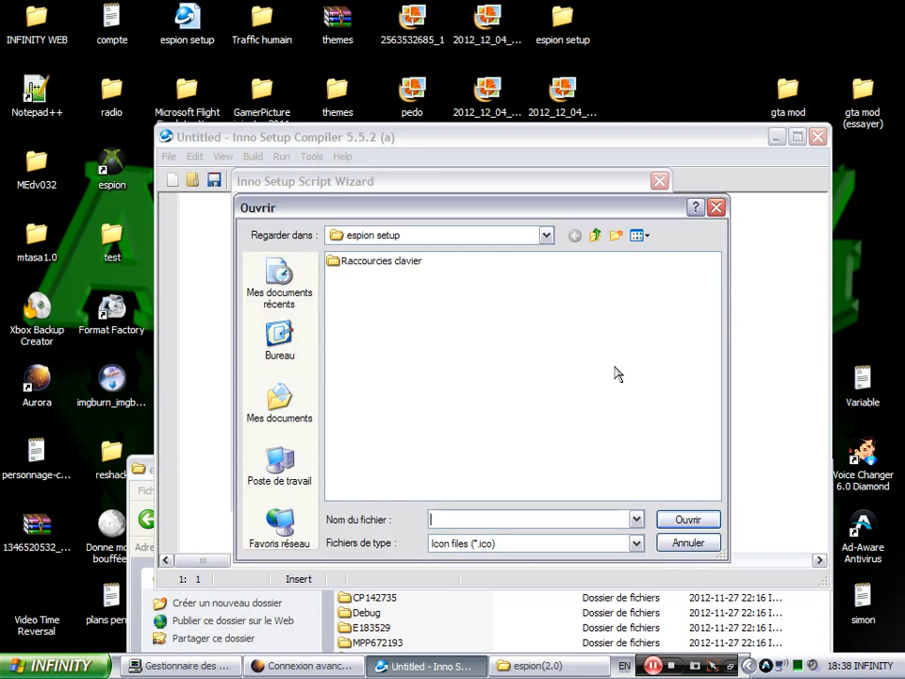
click(283, 420)
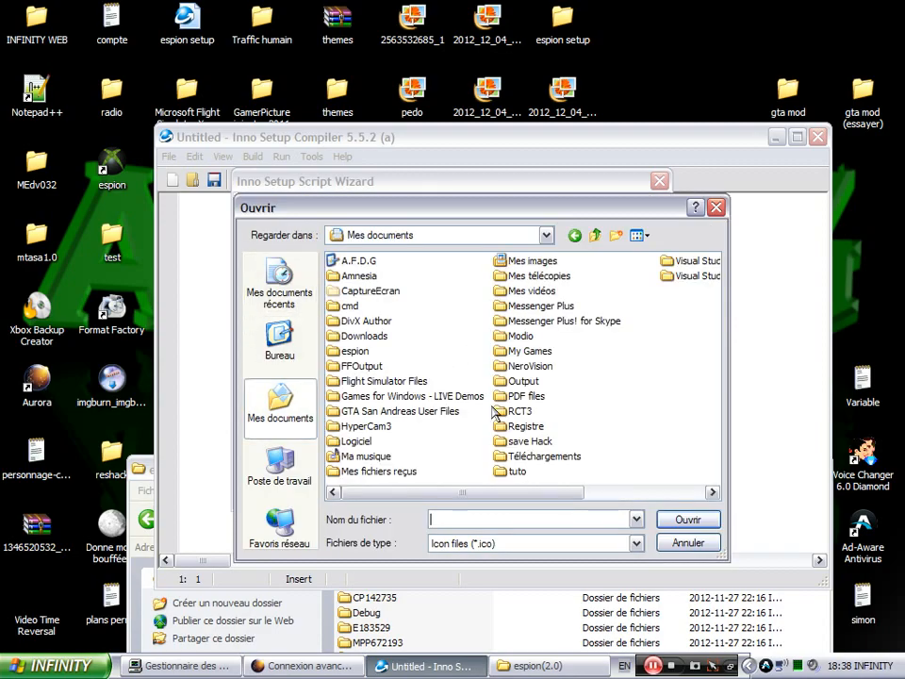
double_click(693, 259)
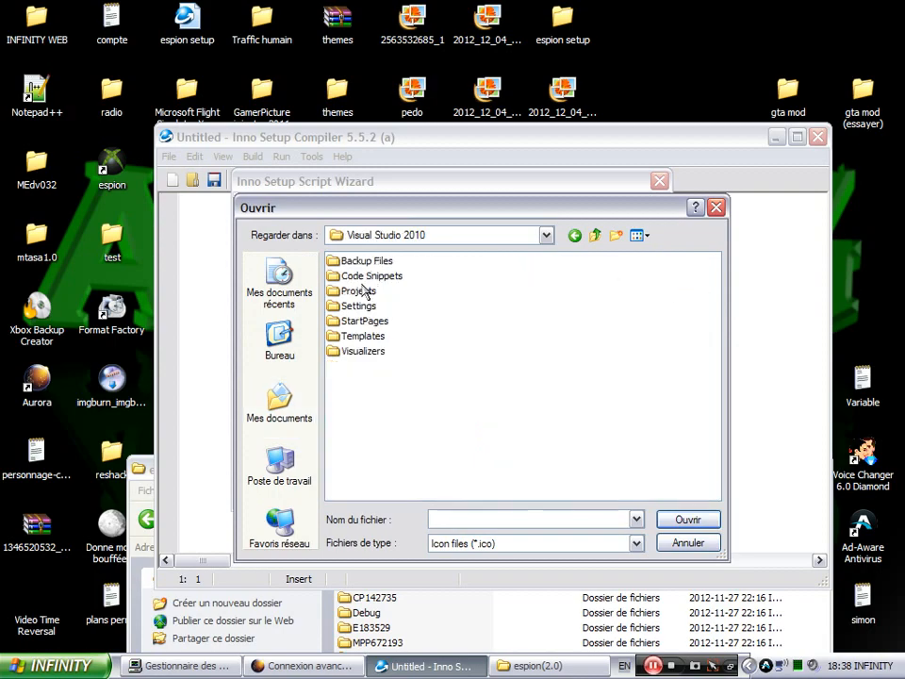
double_click(360, 291)
double_click(524, 261)
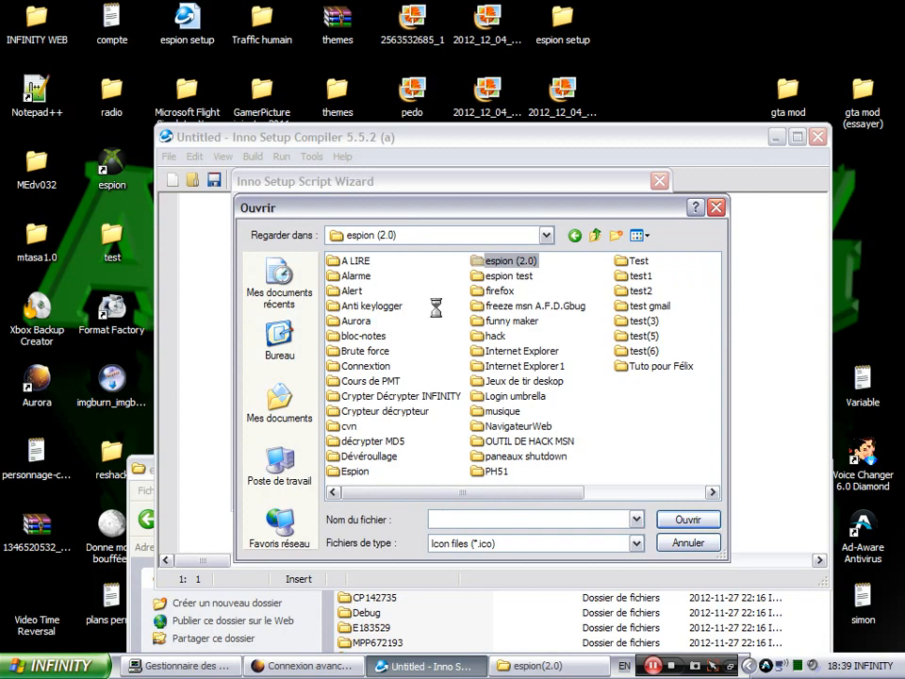
double_click(350, 260)
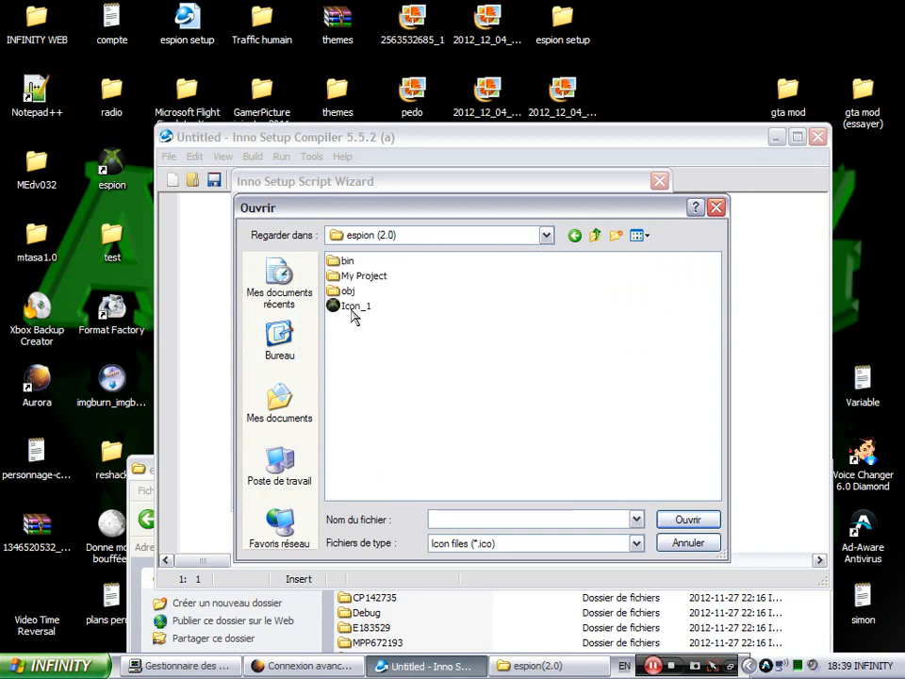
double_click(355, 306)
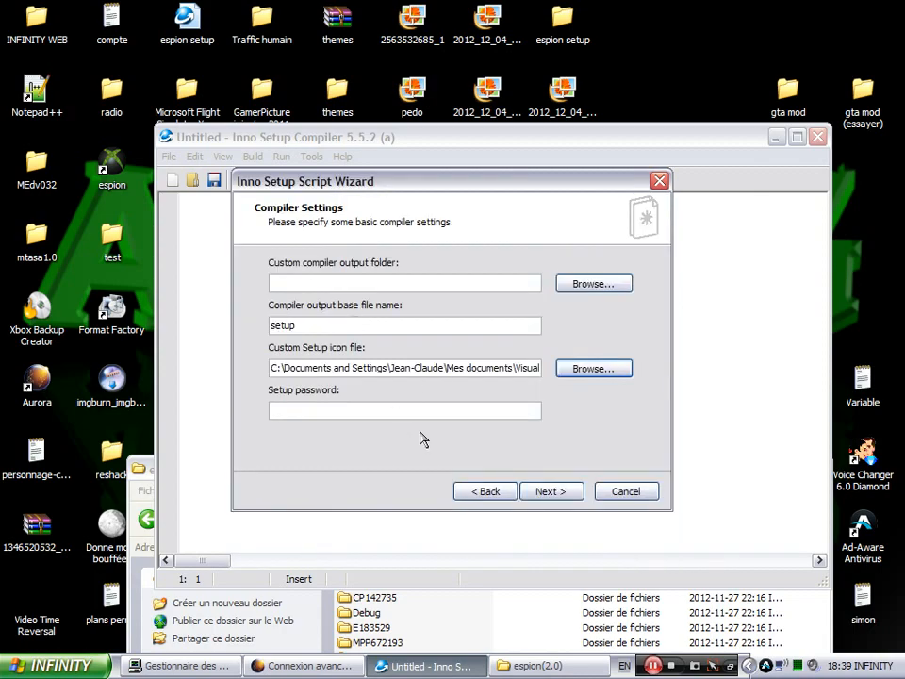
click(334, 406)
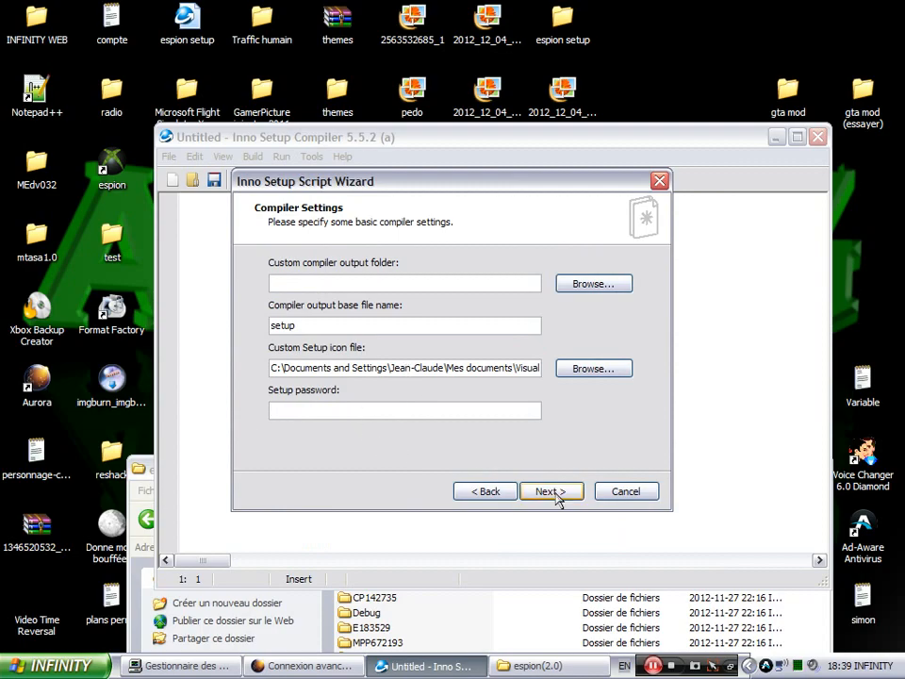
click(554, 494)
- Finish the wizard and compile the generated espion script now without saving it
click(554, 494)
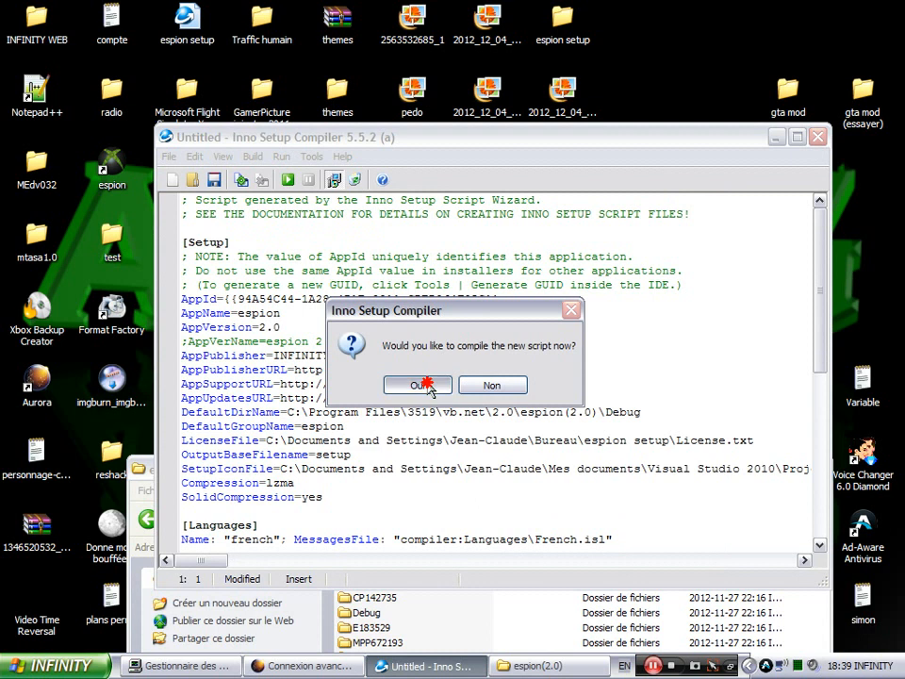
click(418, 387)
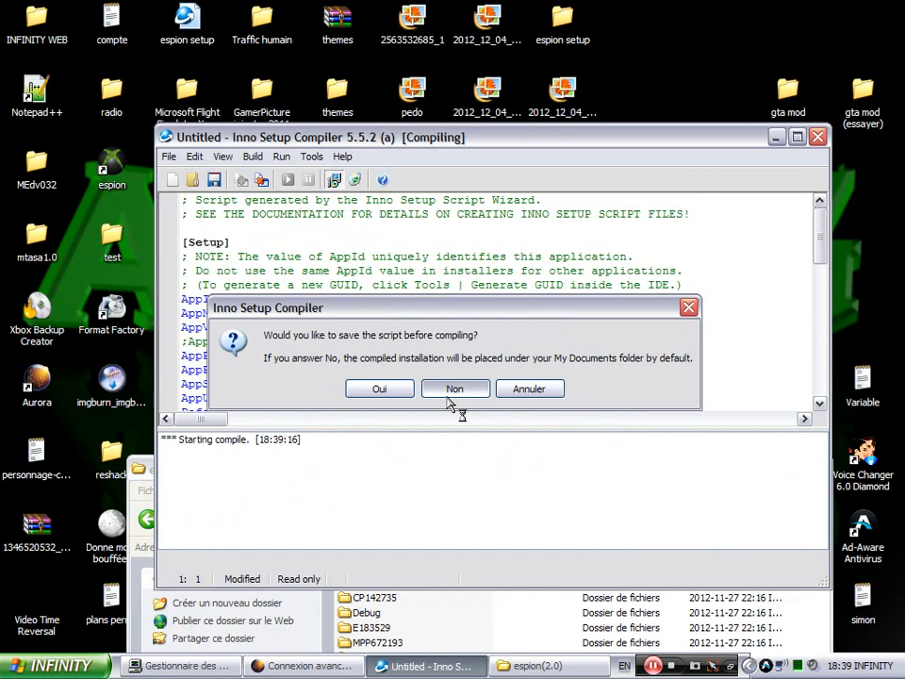
click(452, 390)
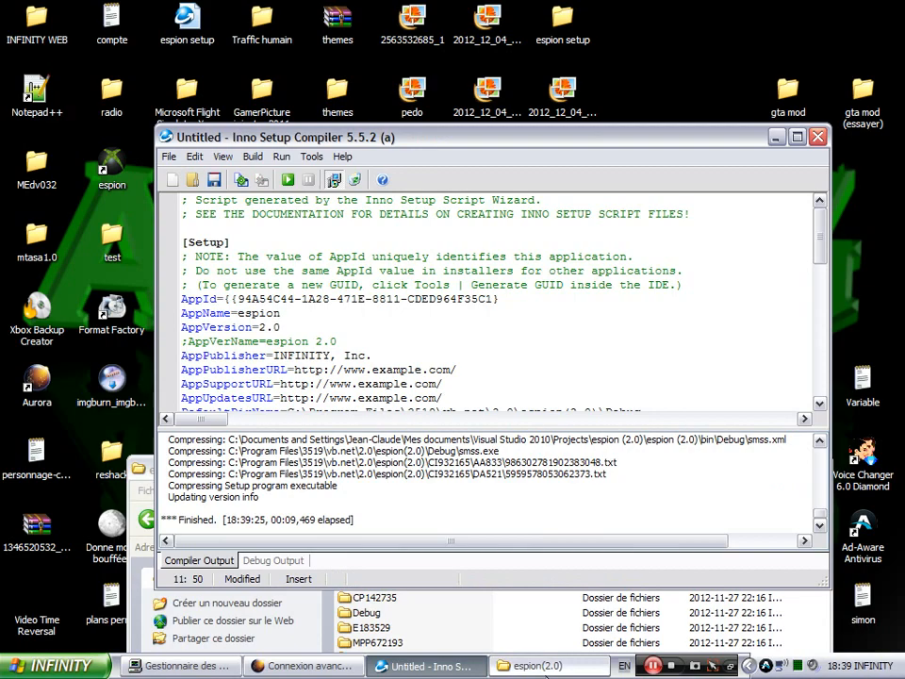
- Bring the espion(2.0) folder window forward, move it up, and go to Poste de travail
key(alt+Tab)
drag(403, 471, 427, 130)
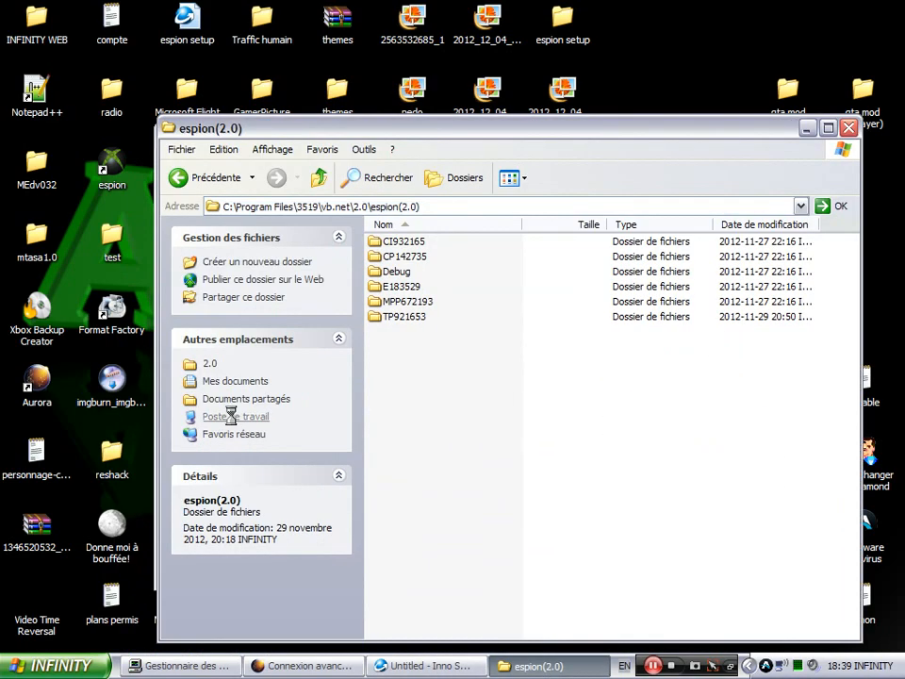
click(234, 418)
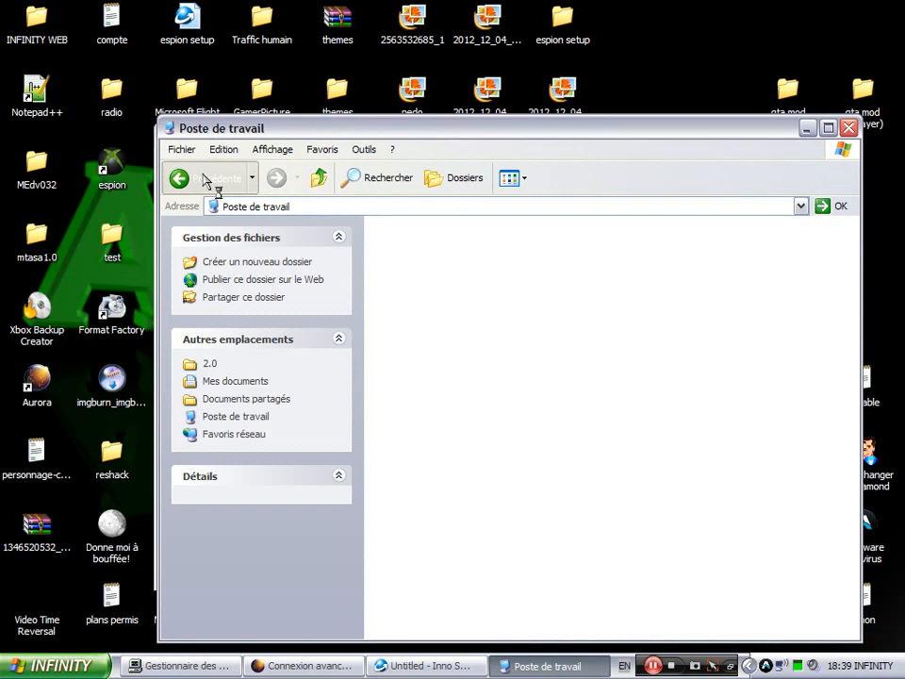
- Go back up to Program Files and move the 3519 folder onto the desktop
click(204, 178)
click(207, 177)
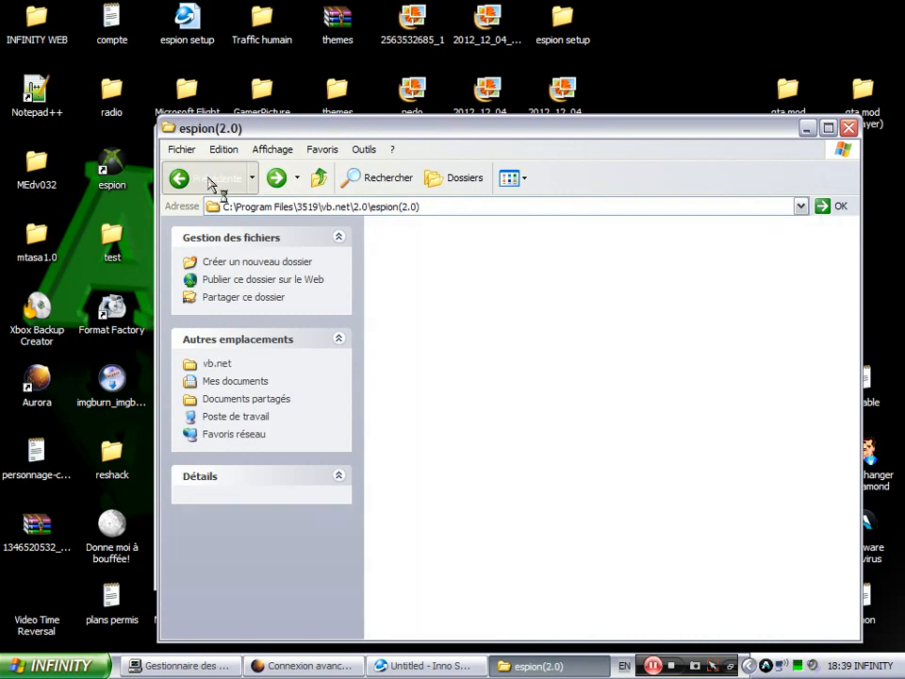
click(209, 179)
click(211, 180)
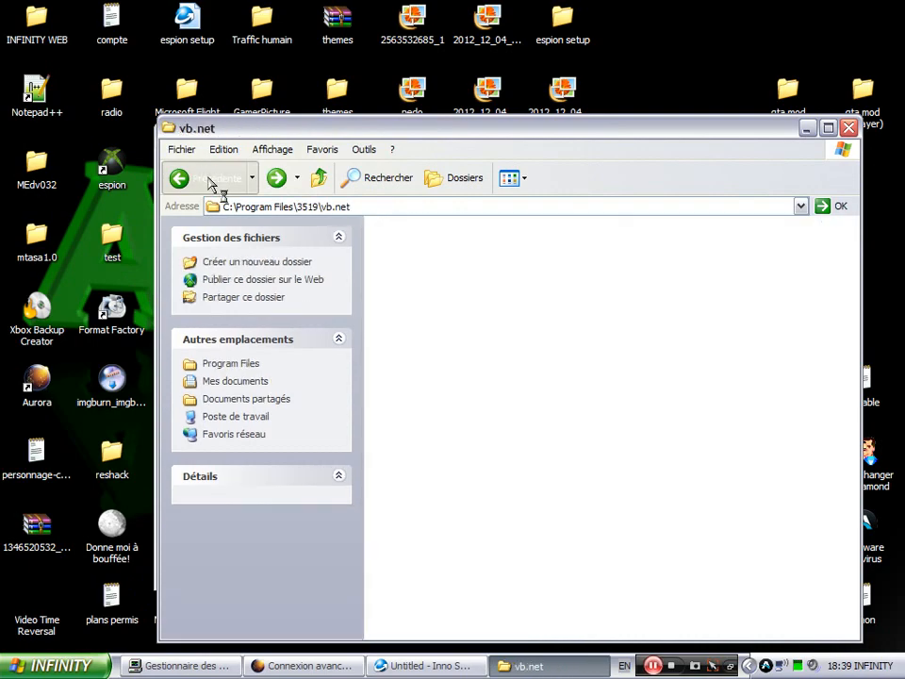
click(211, 180)
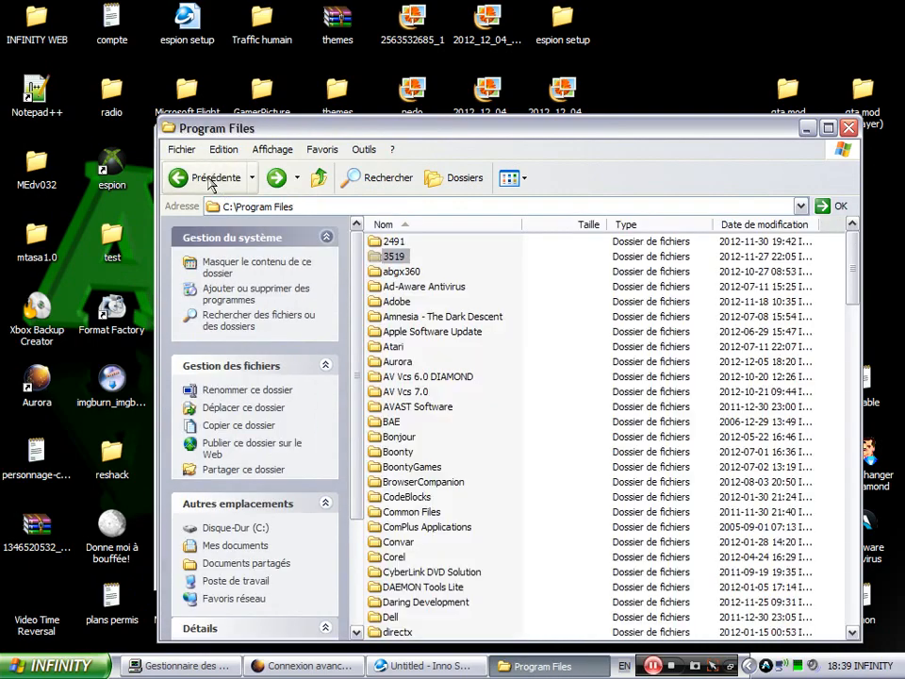
click(683, 70)
key(ctrl+v)
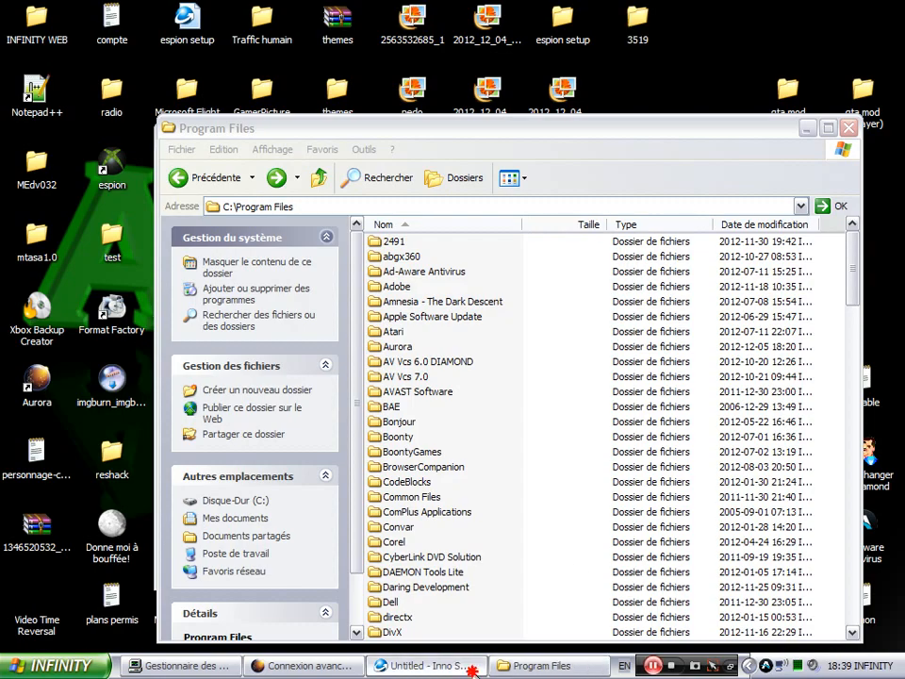
- Bring Inno Setup Compiler forward, abandoning opening another script without saving
click(462, 664)
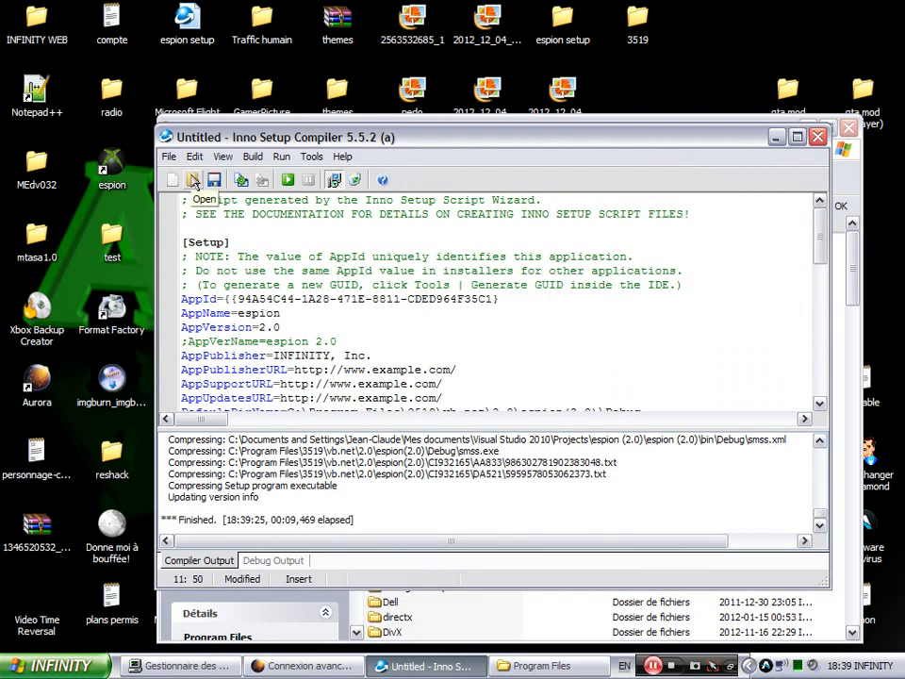
click(192, 181)
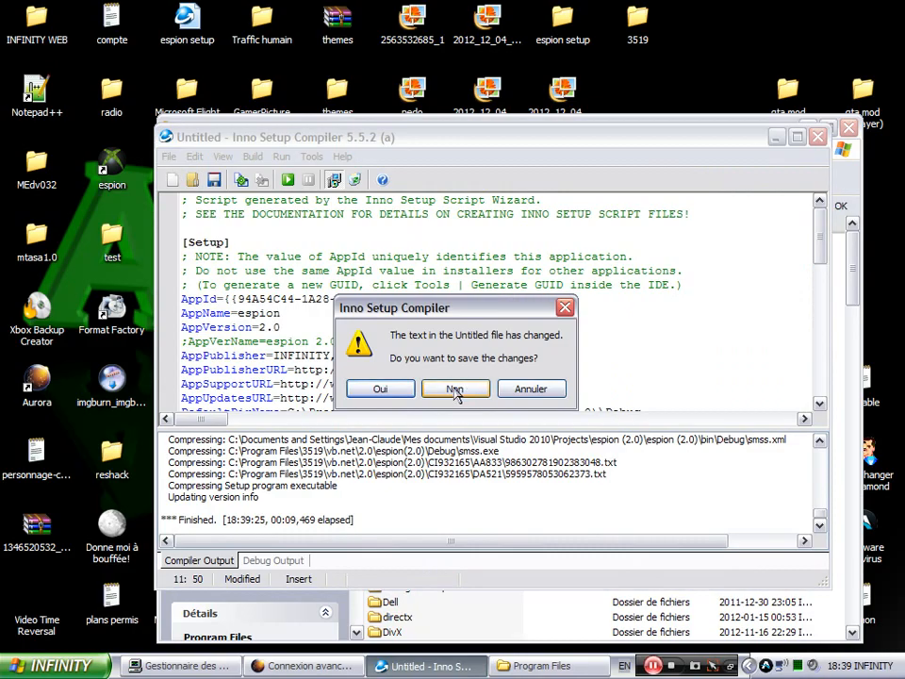
click(474, 401)
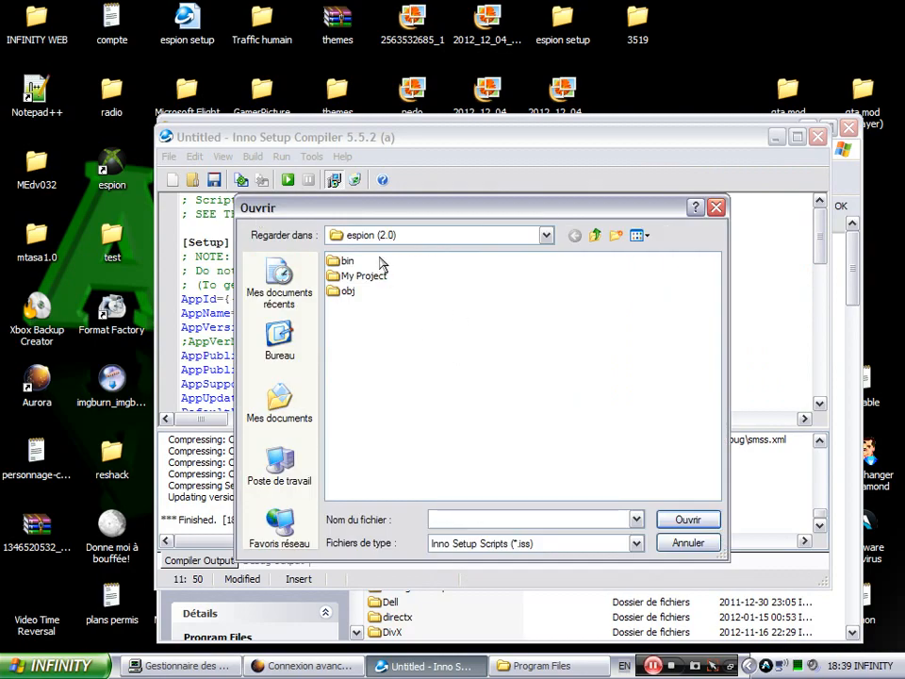
click(716, 206)
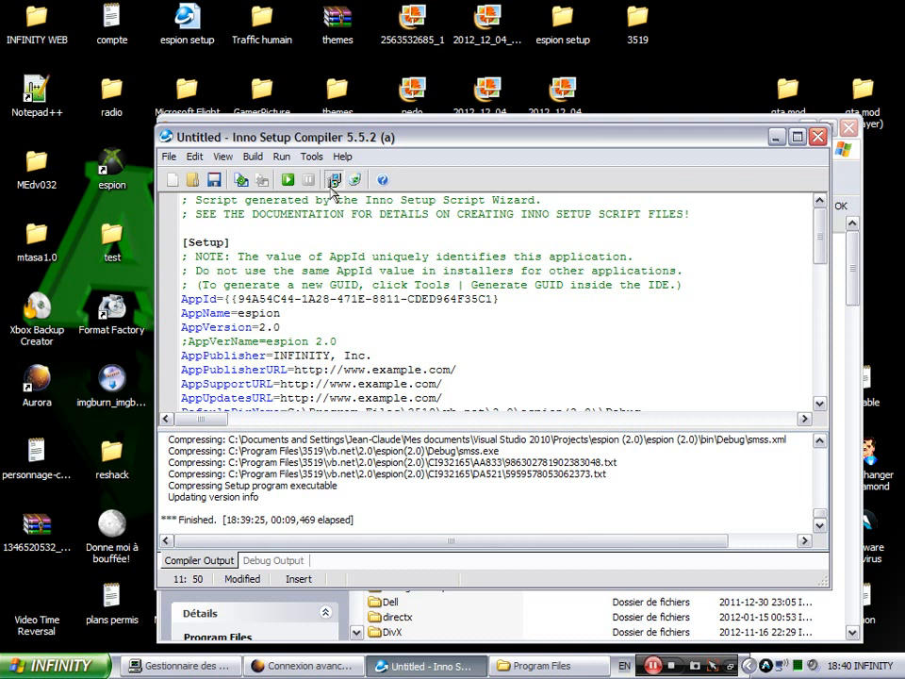
- Minimize the Program Files window and open the compiler's Output folder via Build > Open Output Folder
click(315, 160)
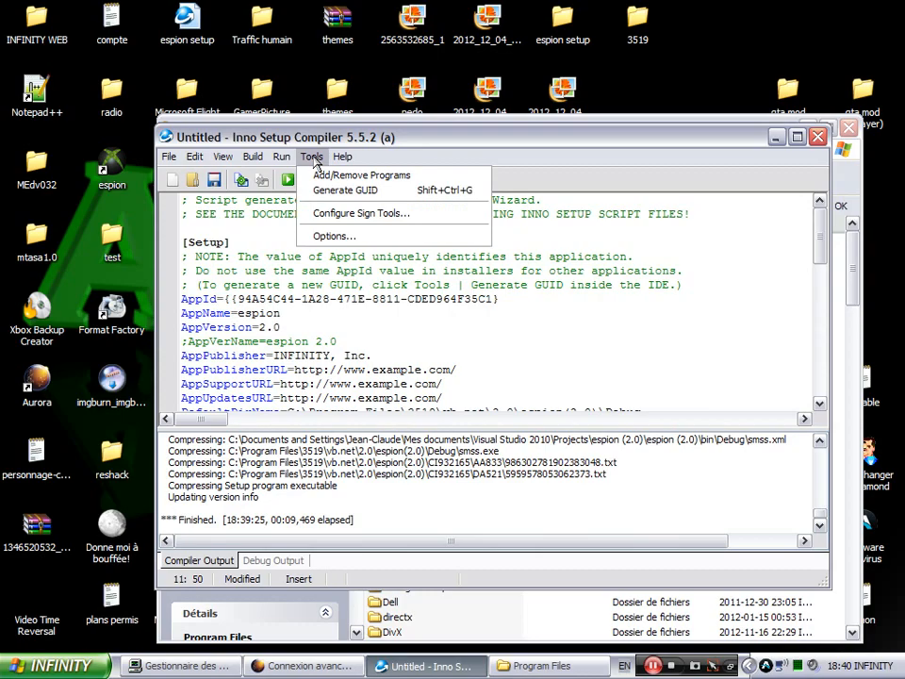
mouse_move(253, 159)
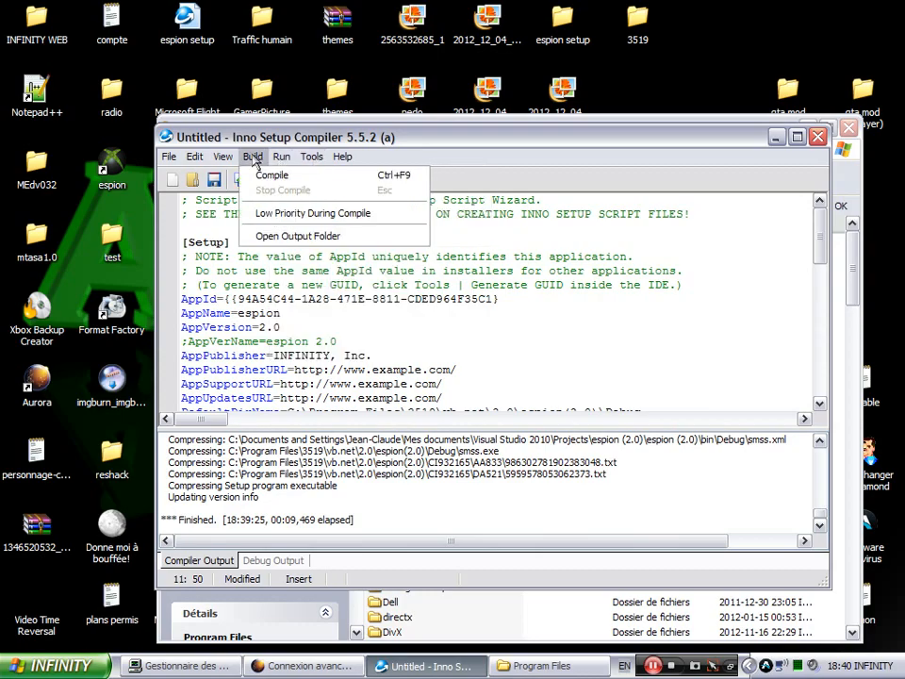
click(775, 137)
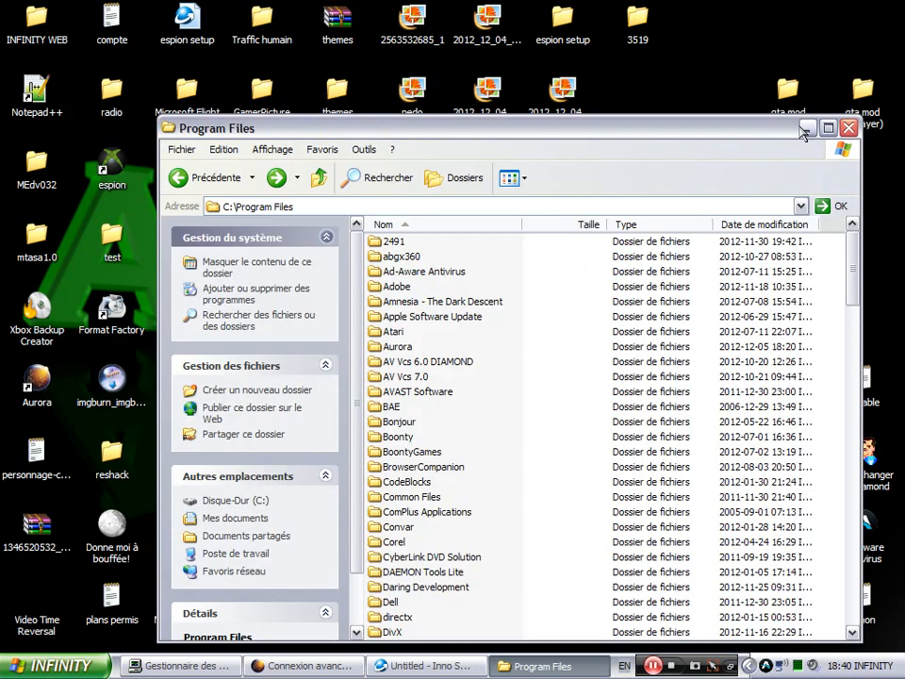
click(808, 132)
key(alt+Tab)
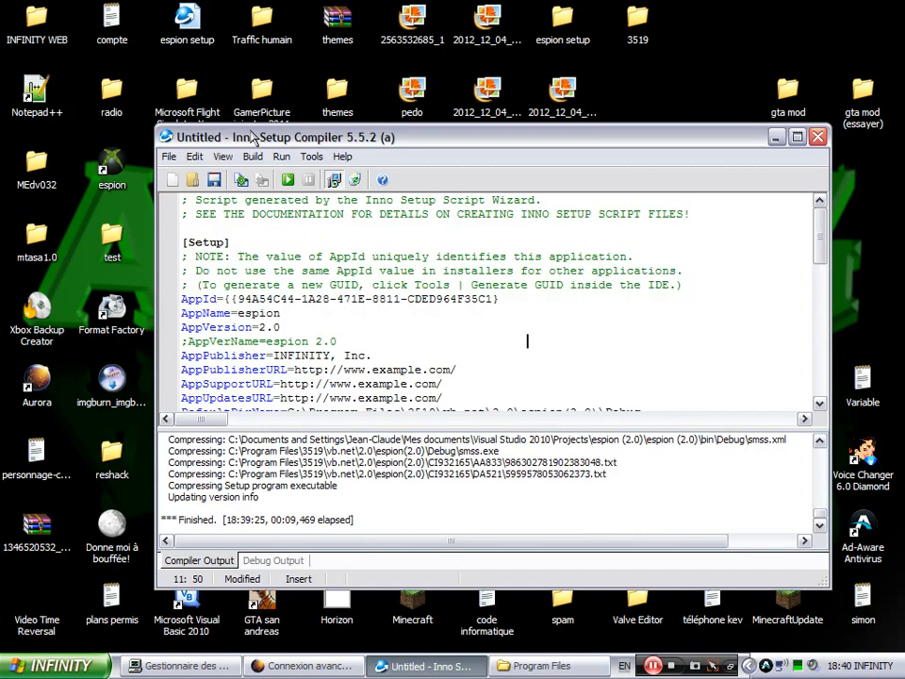
click(282, 155)
mouse_move(253, 157)
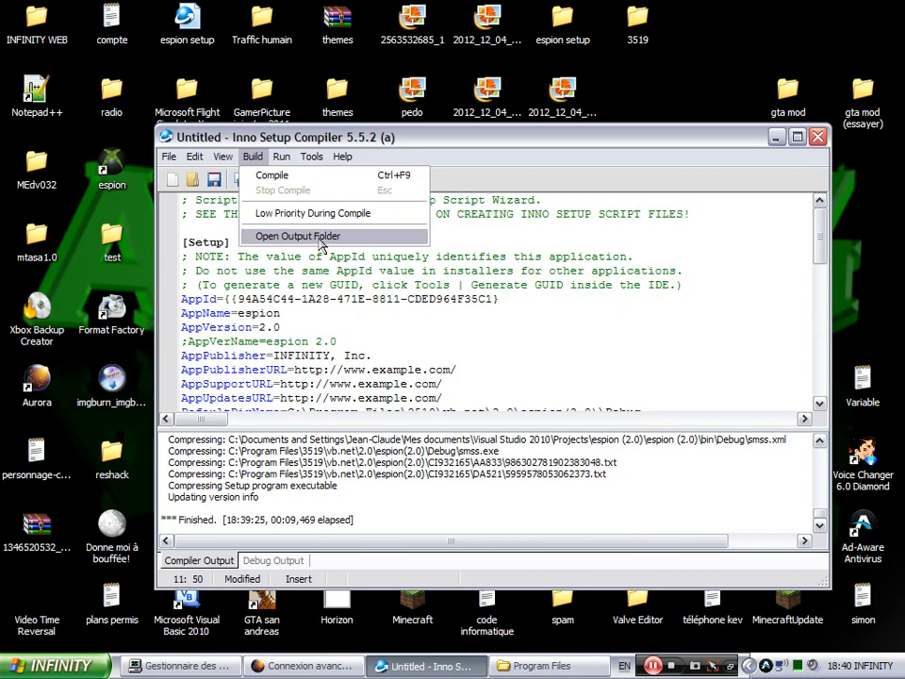
click(286, 240)
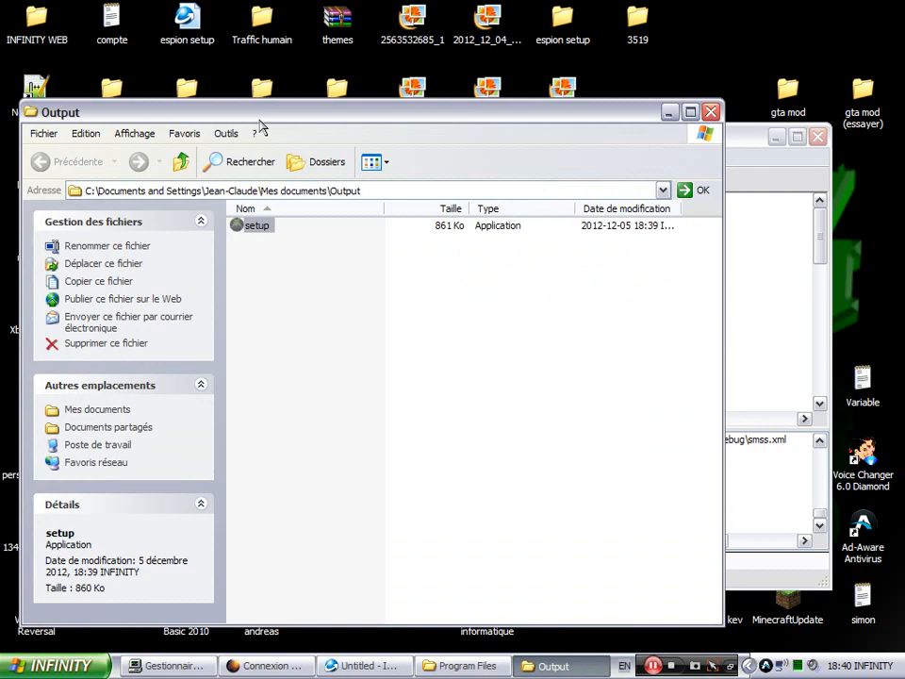
- Launch the compiled setup.exe, then uninstall the existing espion via Start > Tous les programmes > Désinstaller espion
drag(271, 120, 368, 83)
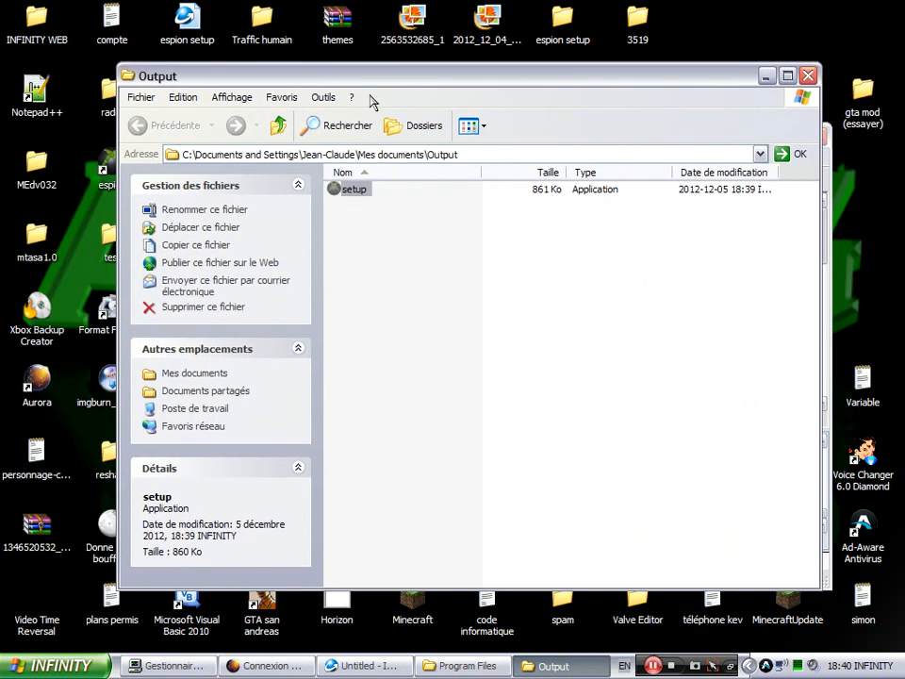
double_click(357, 192)
click(66, 666)
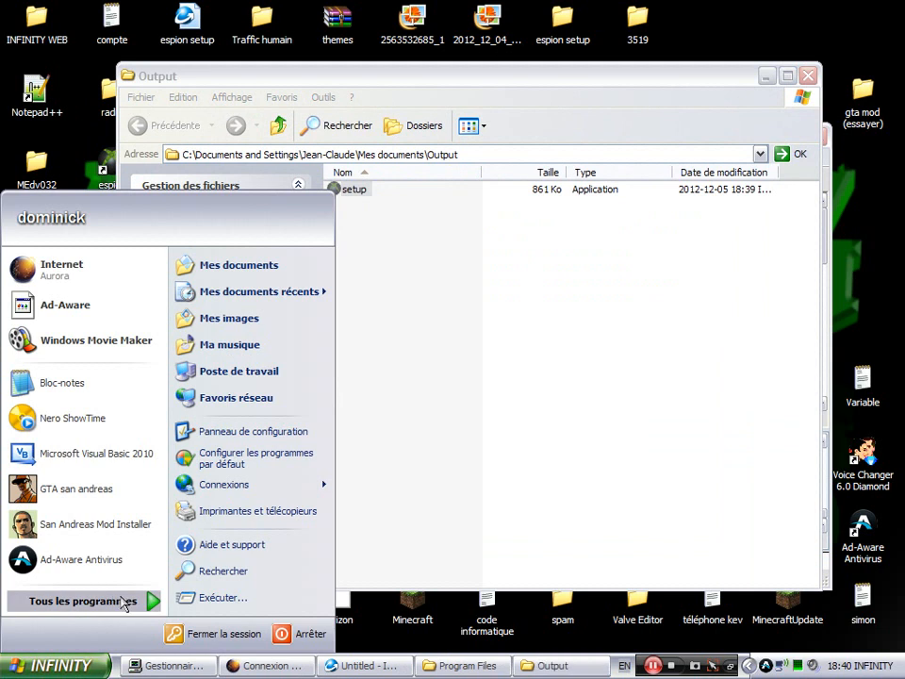
mouse_move(149, 596)
mouse_move(723, 433)
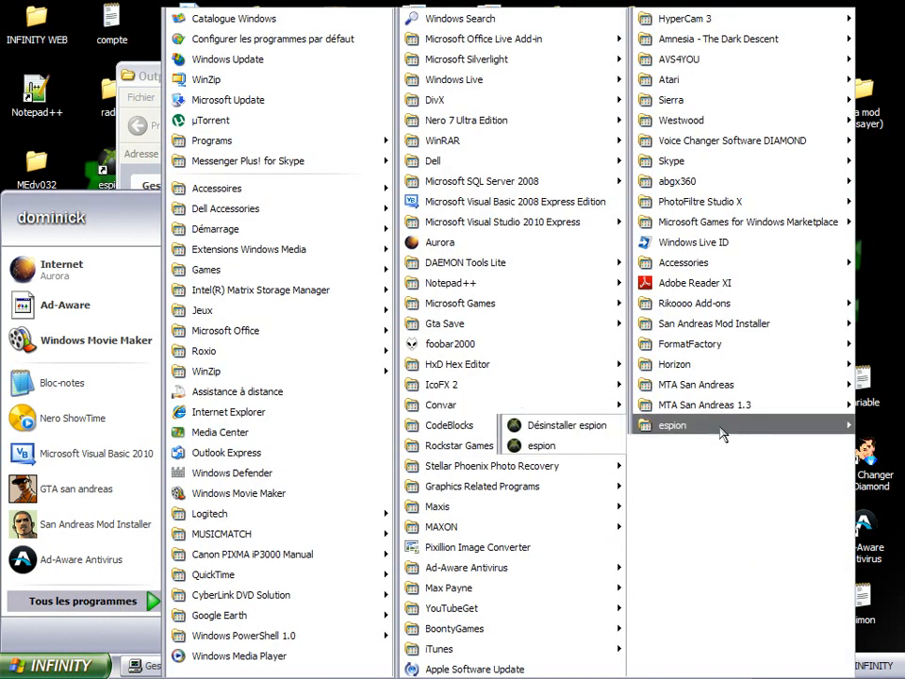
click(580, 429)
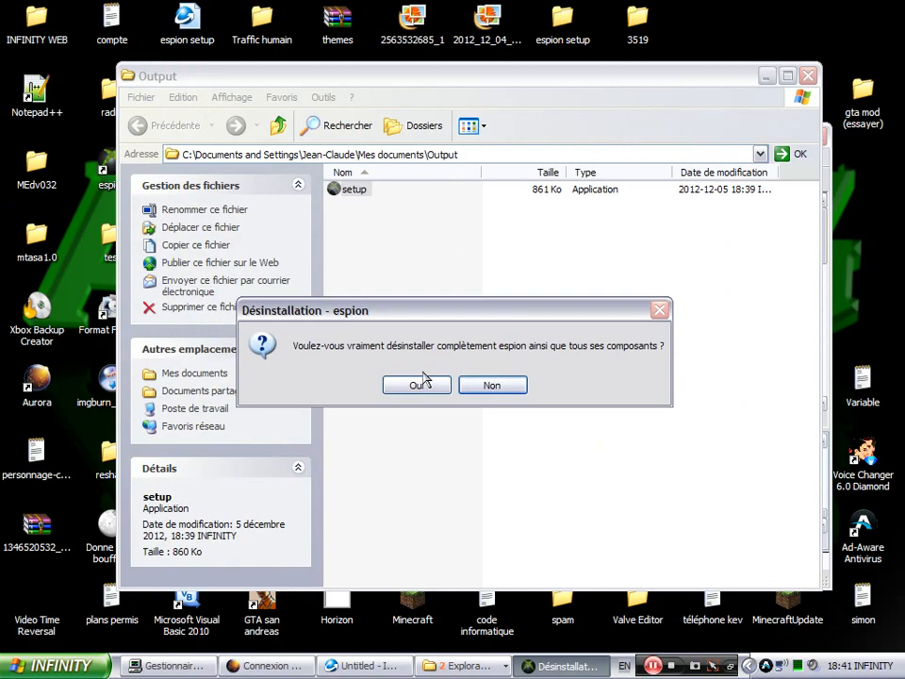
click(418, 387)
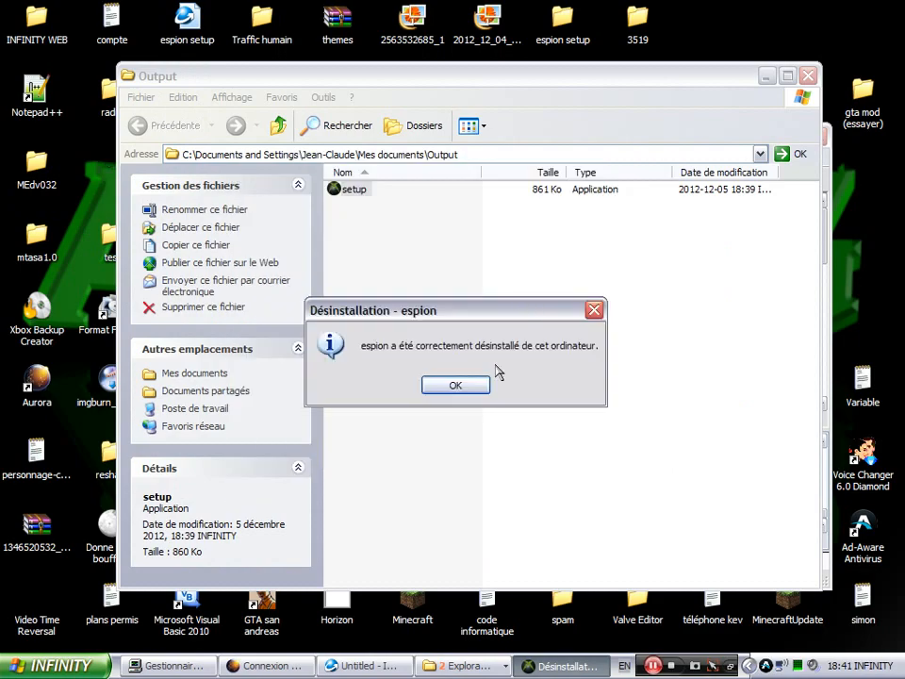
click(477, 387)
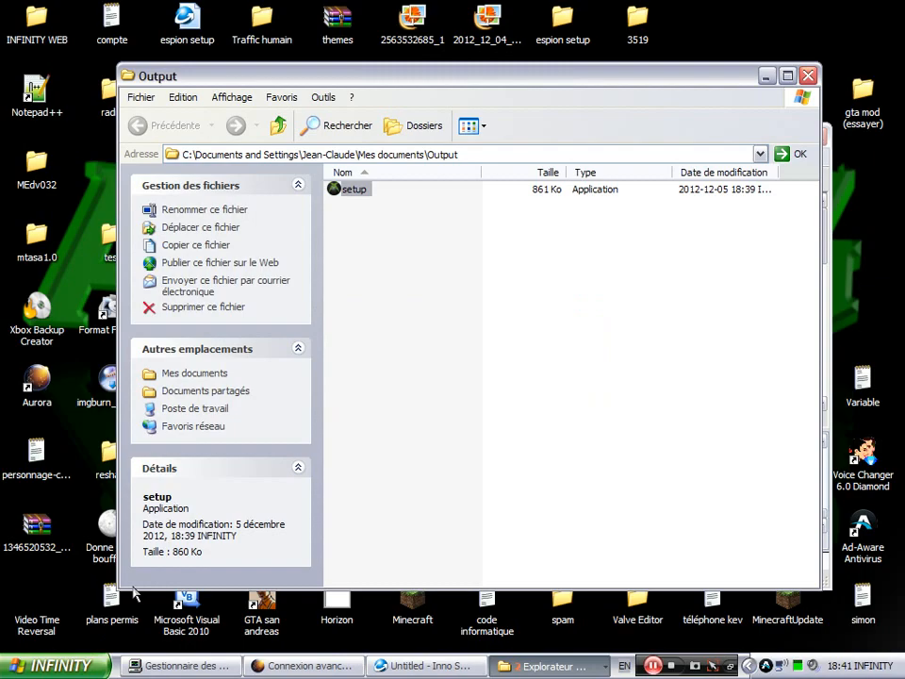
click(62, 663)
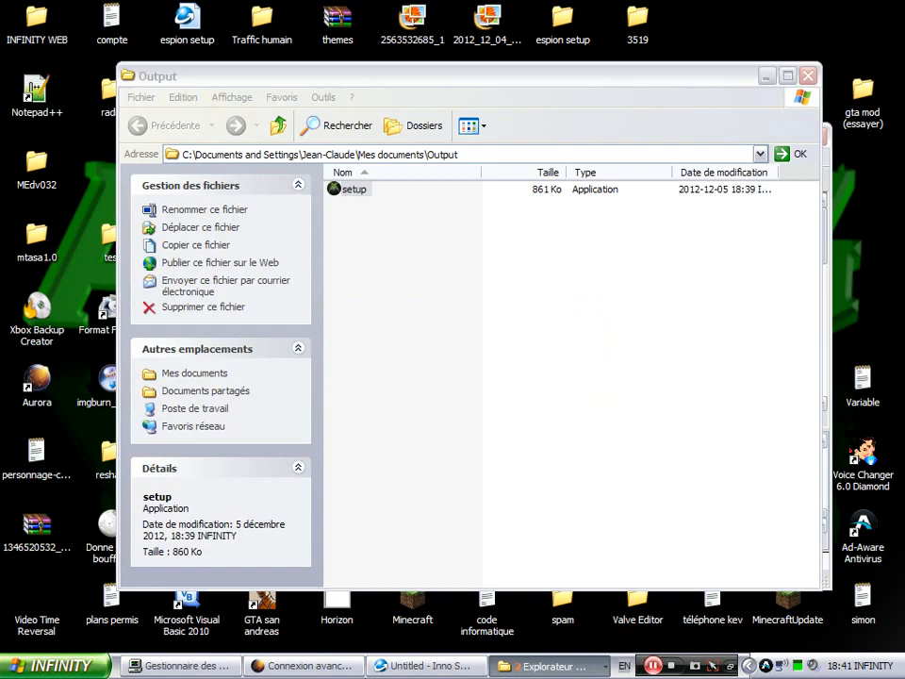
- Go past the welcome page and accept the licence with 'Je comprends et j'accepte'
click(600, 83)
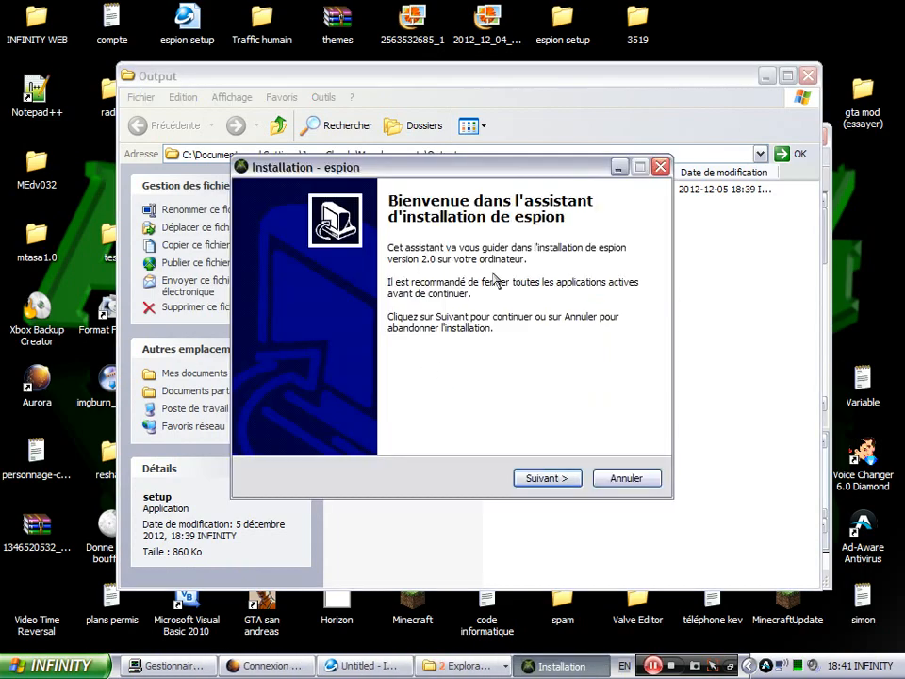
click(556, 478)
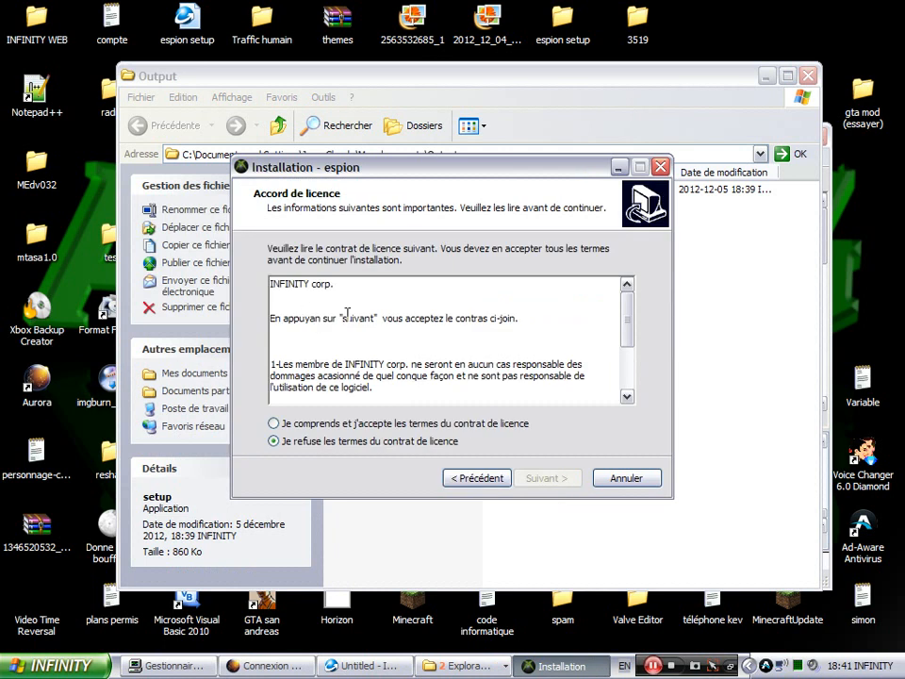
scroll(351, 311, down, 4)
scroll(408, 382, up, 4)
scroll(407, 382, down, 3)
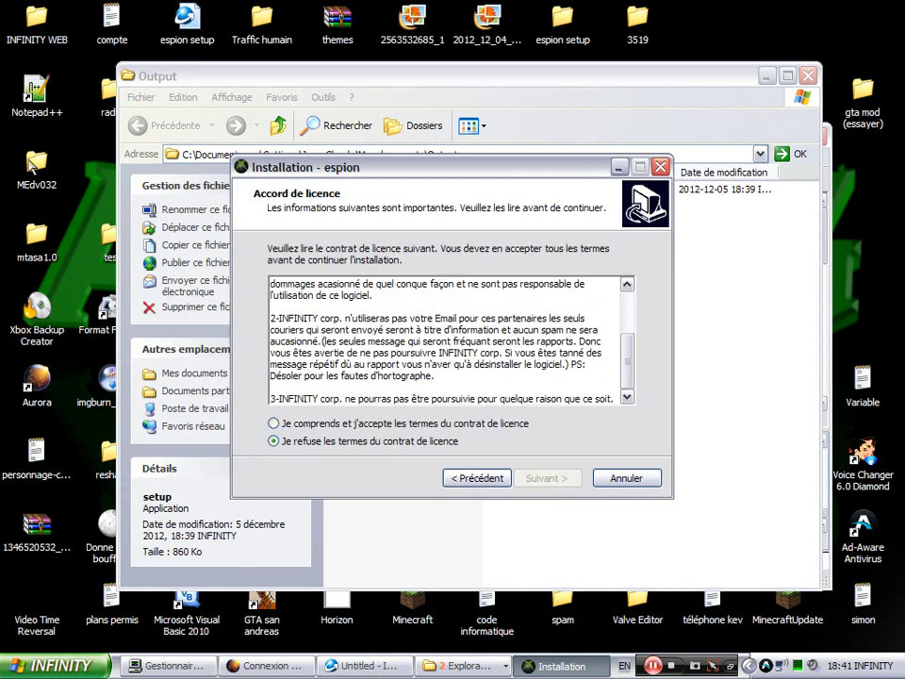
click(393, 425)
click(539, 480)
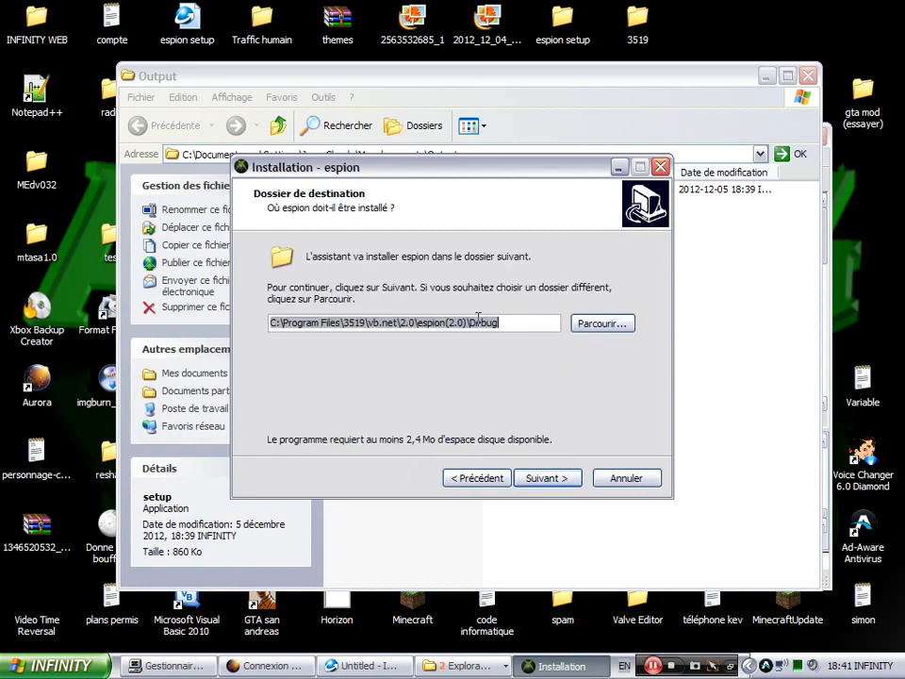
- Keep the default destination and Start menu folders and add a desktop icon for espion
click(550, 480)
click(553, 483)
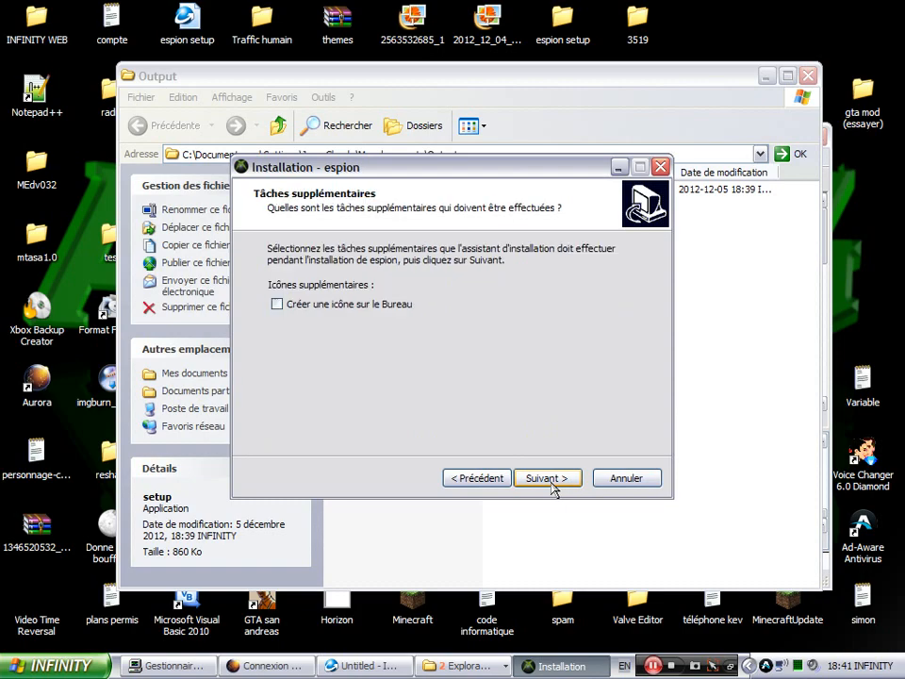
click(288, 306)
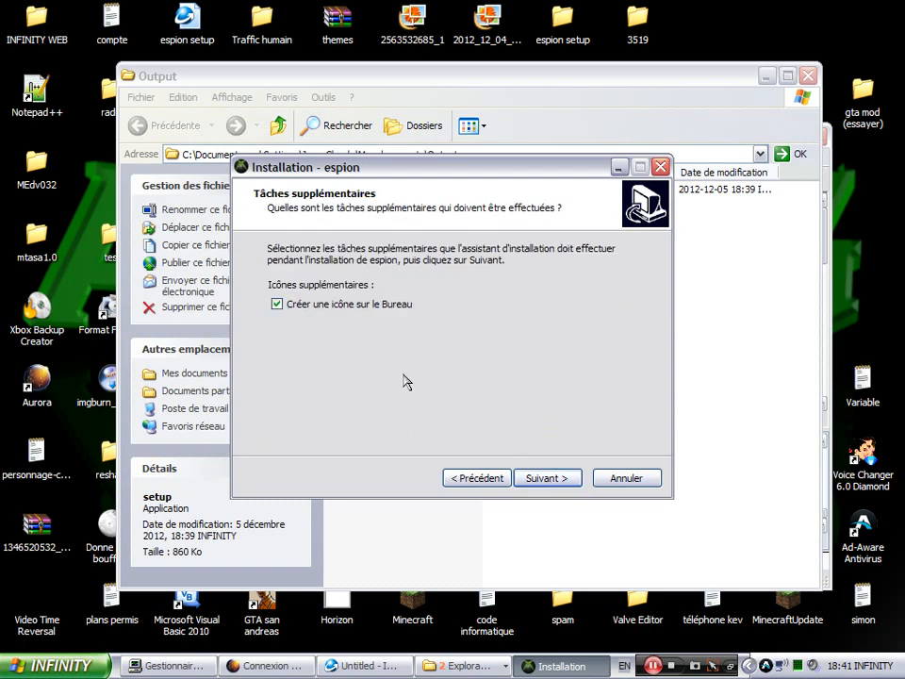
click(567, 479)
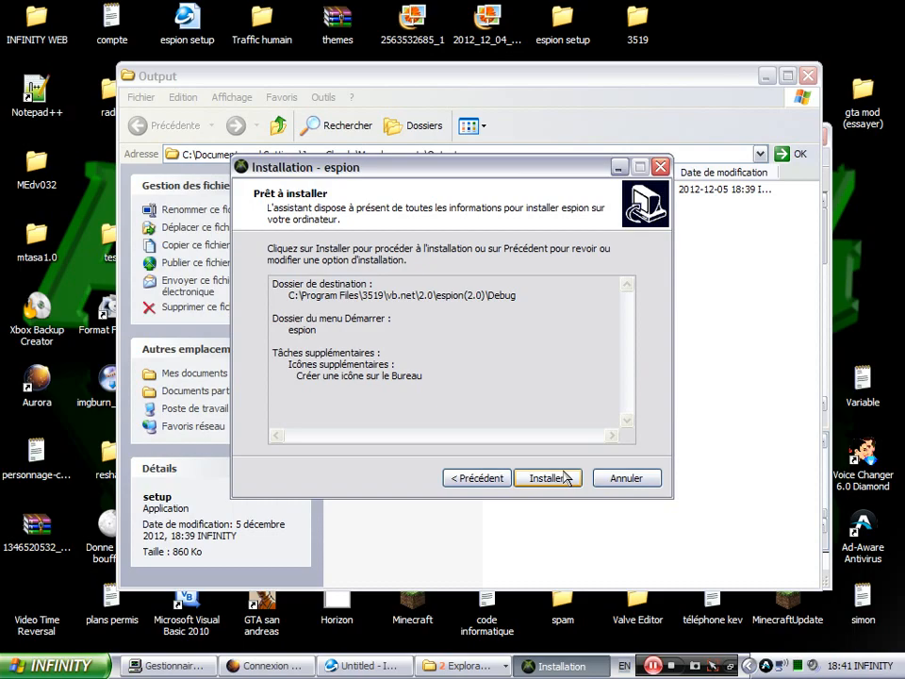
- Install espion, retry then ignore the failing text file (Erreur 123), and finish the wizard
click(547, 478)
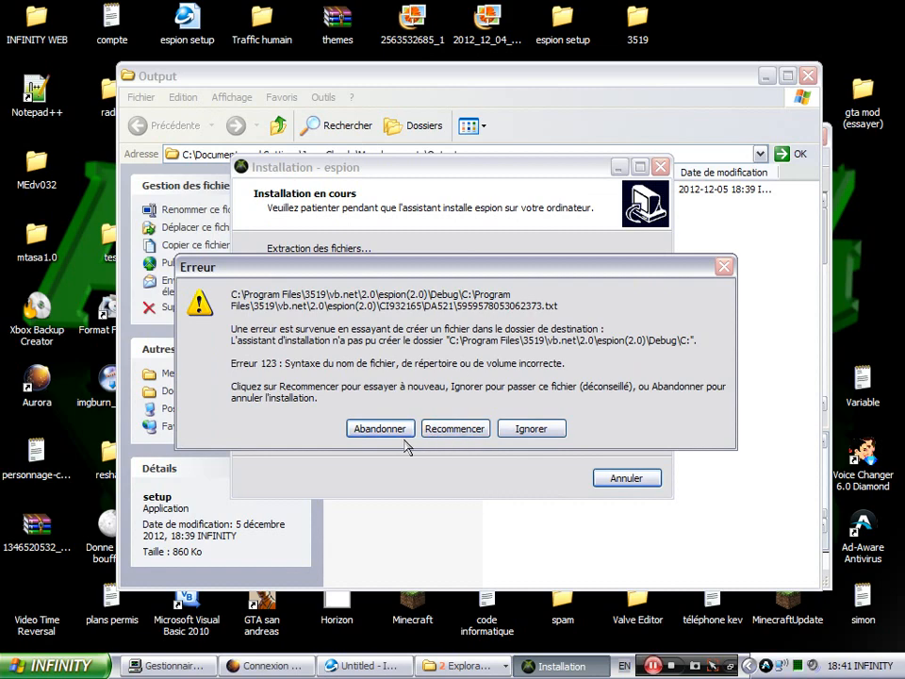
click(443, 425)
click(531, 429)
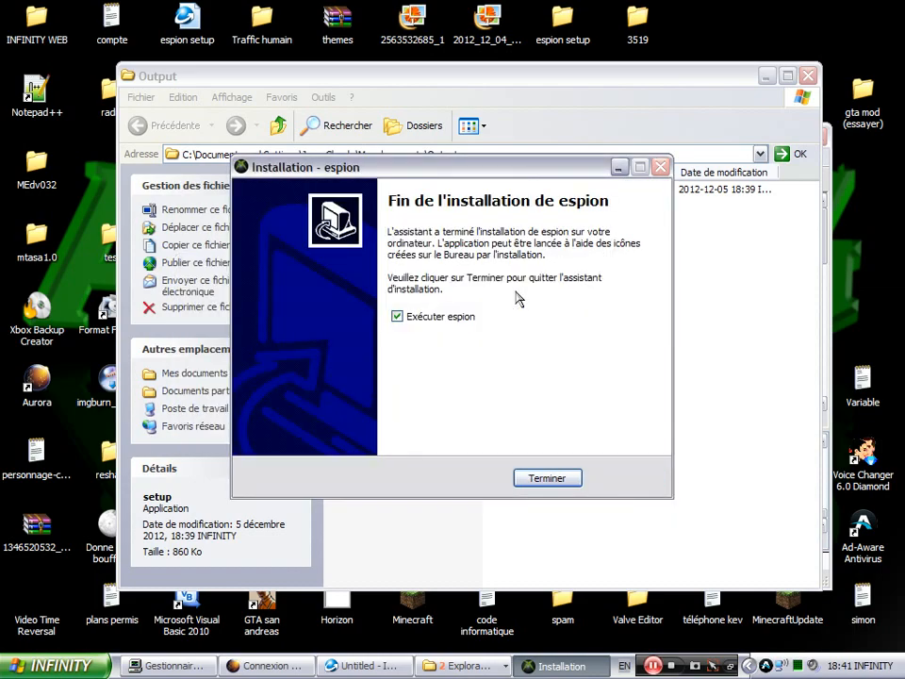
click(397, 317)
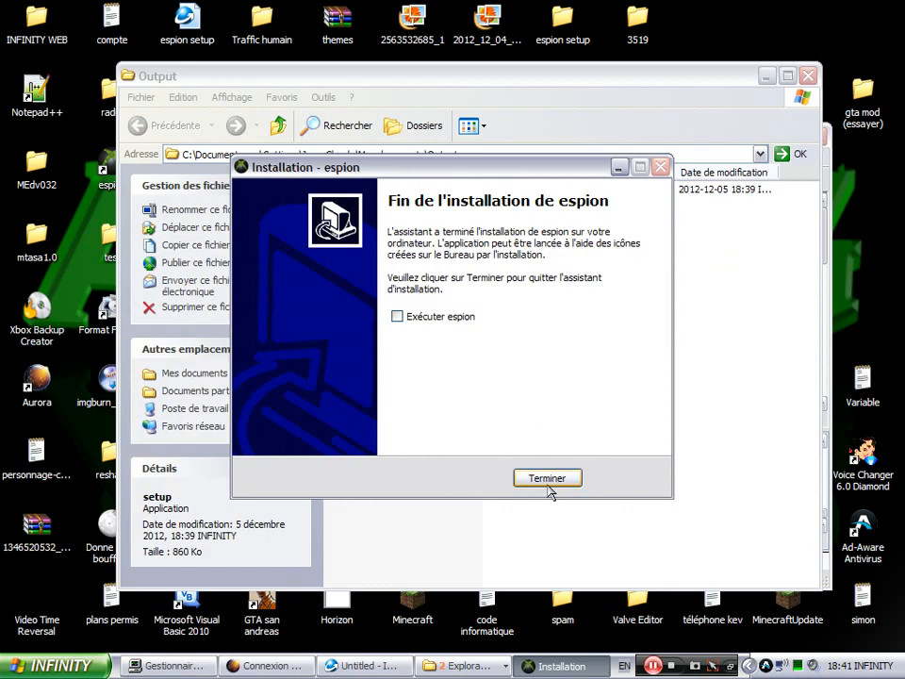
click(397, 317)
click(546, 478)
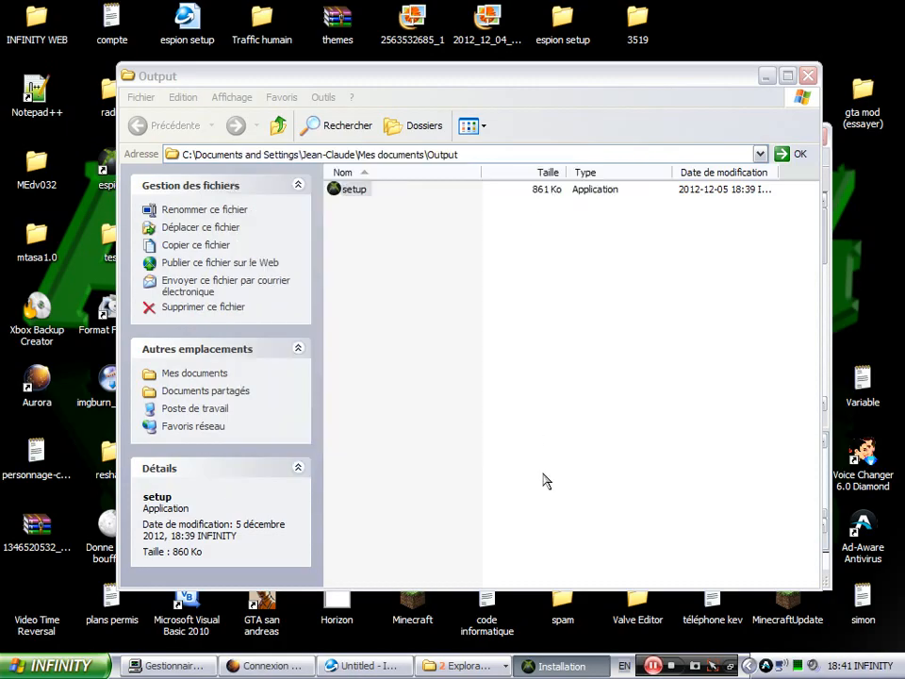